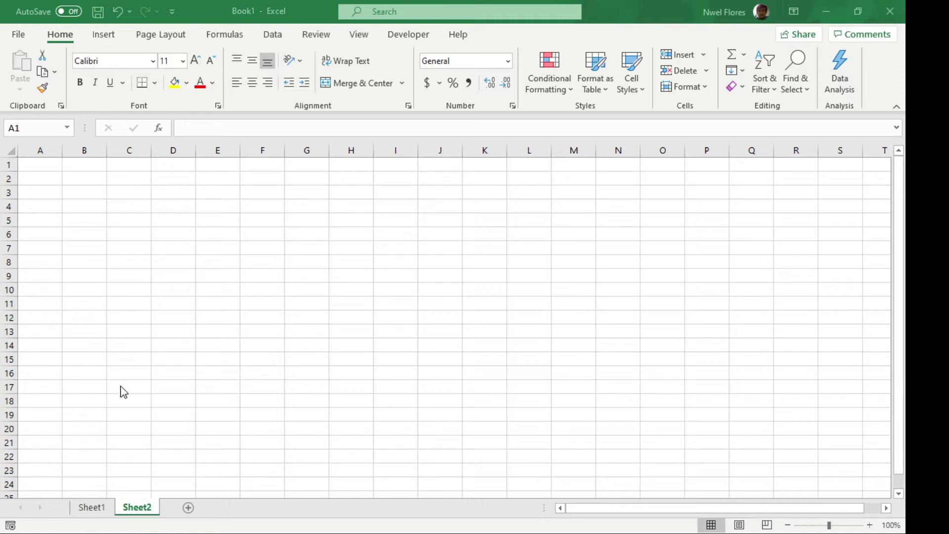
Step: Go to Sheet1 and select a cell inside the Date/Status data
click(92, 507)
click(76, 247)
click(53, 231)
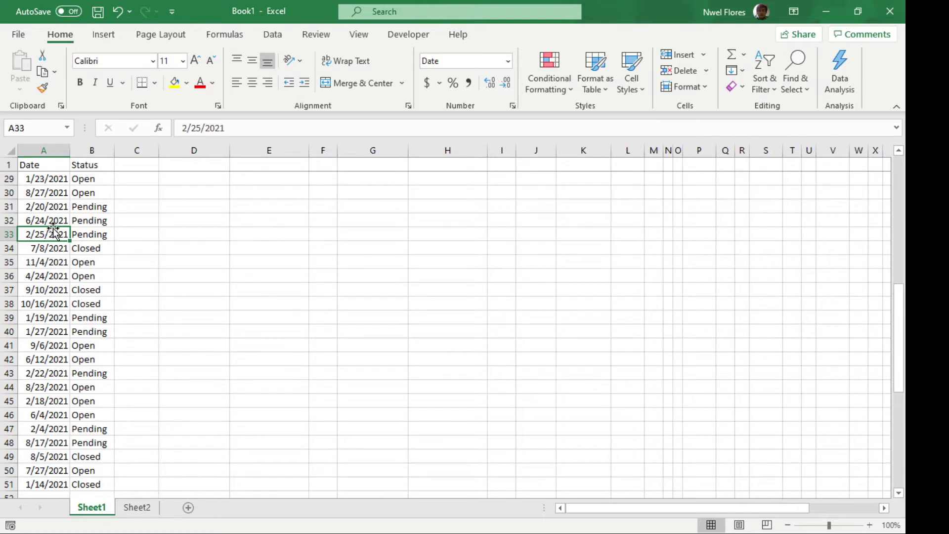
Step: Insert a PivotTable from the data on the existing worksheet at cell D1
click(114, 39)
click(32, 82)
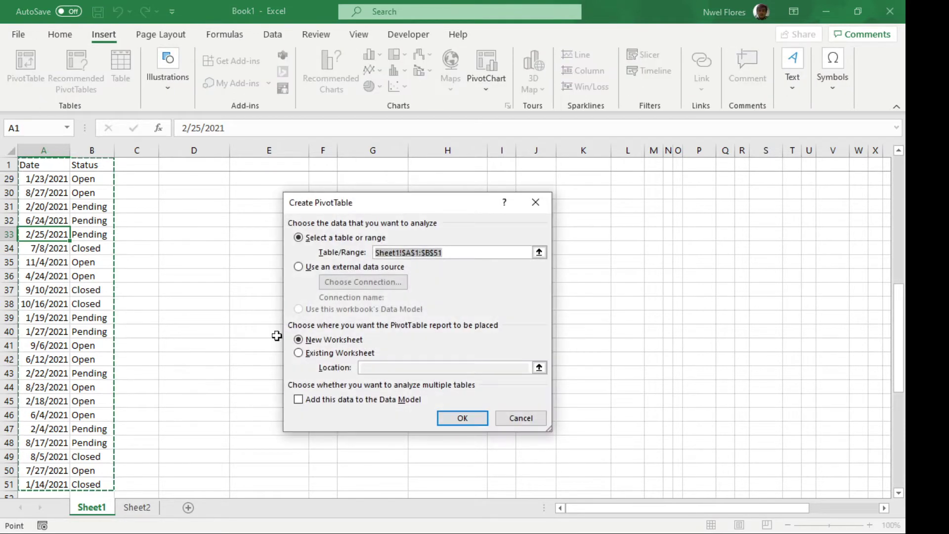
click(322, 353)
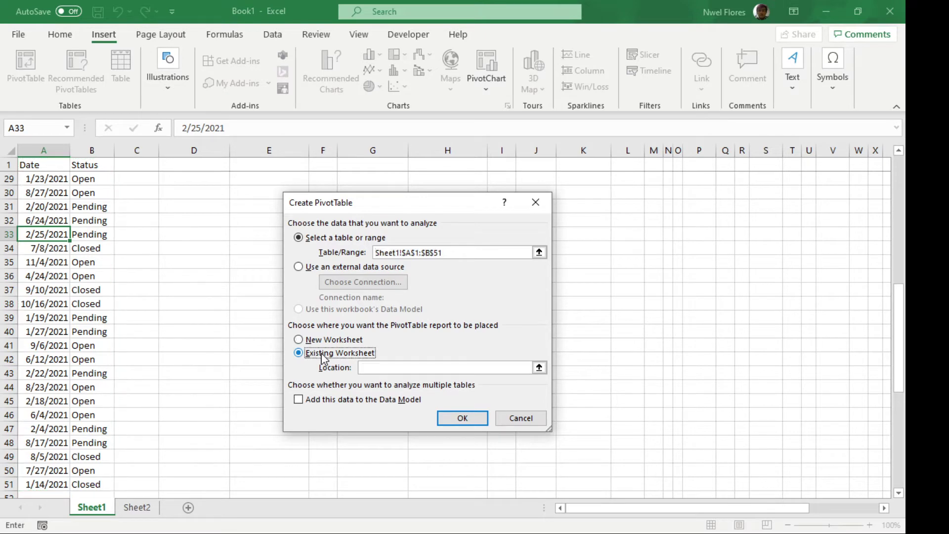
click(207, 165)
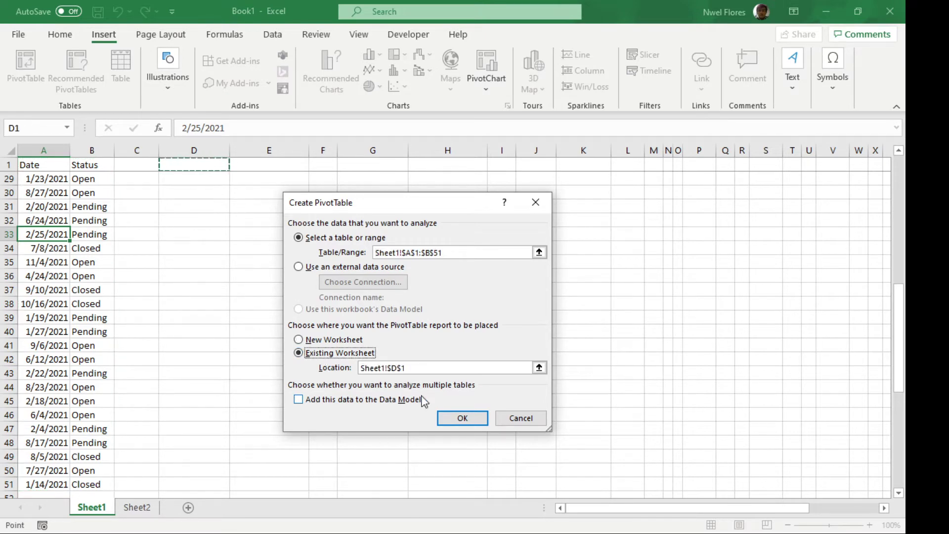
click(450, 419)
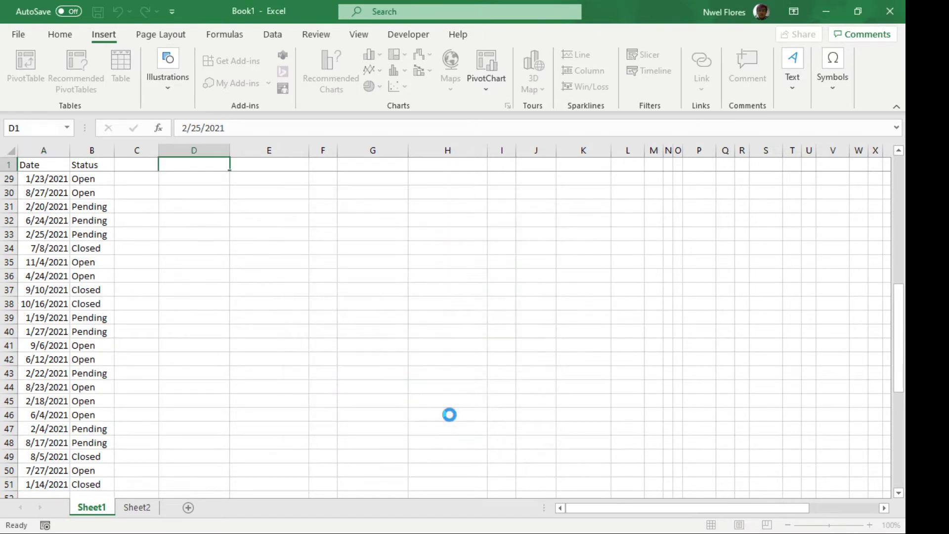
scroll(268, 282, up, 9)
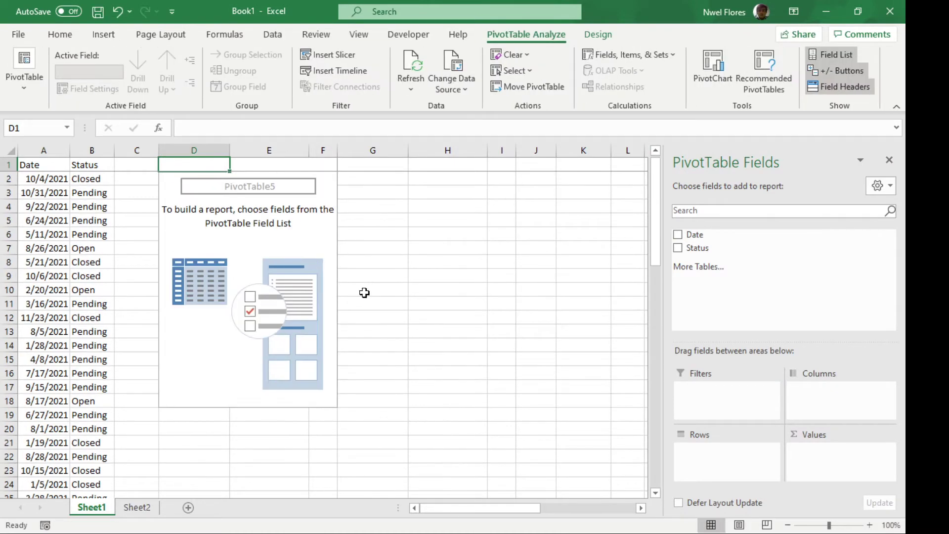
Step: Add Status to Columns and Values and Date to Rows, then remove Months from Rows
click(271, 261)
drag(697, 248, 846, 395)
drag(711, 247, 838, 448)
drag(702, 238, 728, 459)
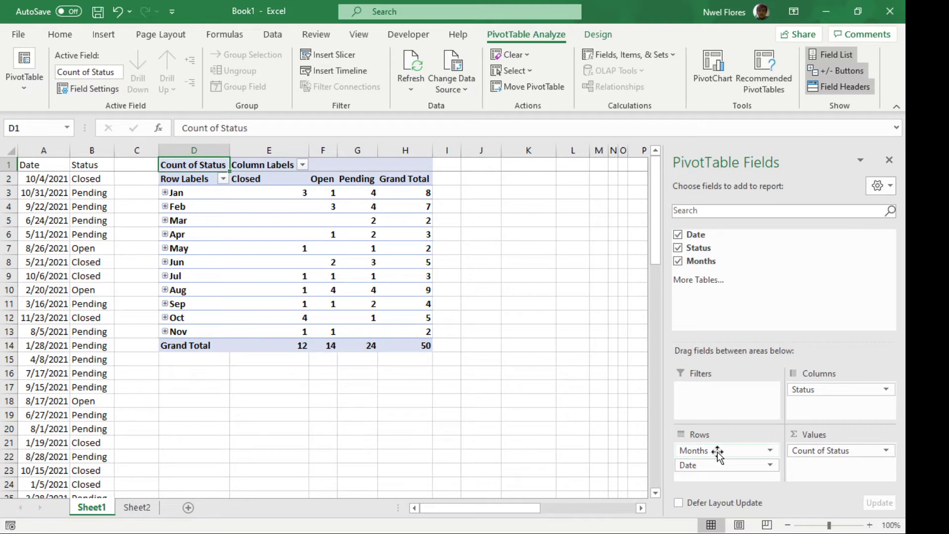
drag(710, 451, 721, 310)
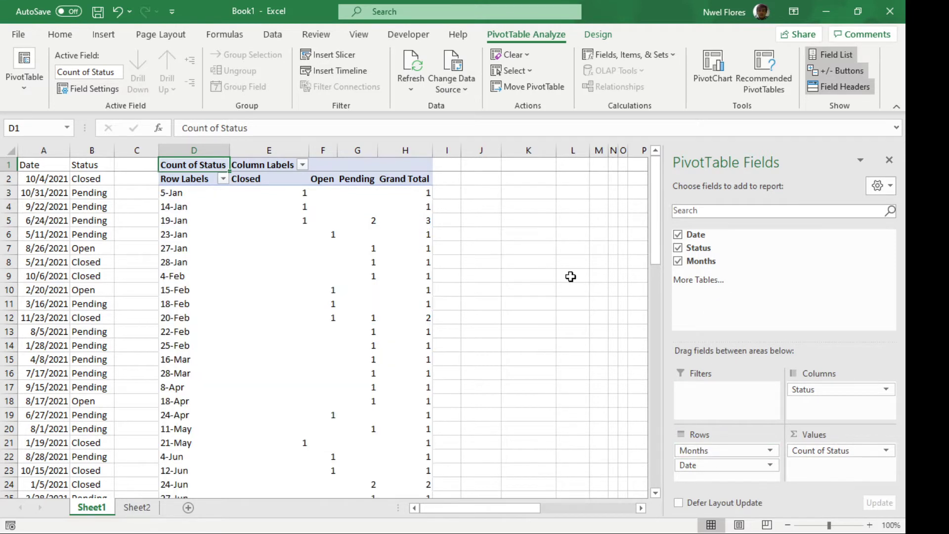
Step: Group the date labels by Years only, without Days or Months, leaving a single 2021 row
right_click(185, 252)
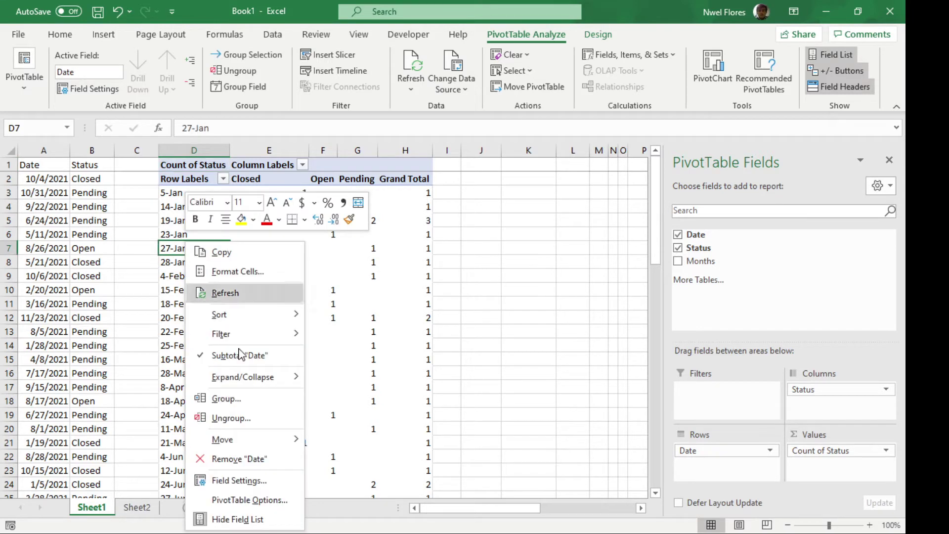
click(256, 399)
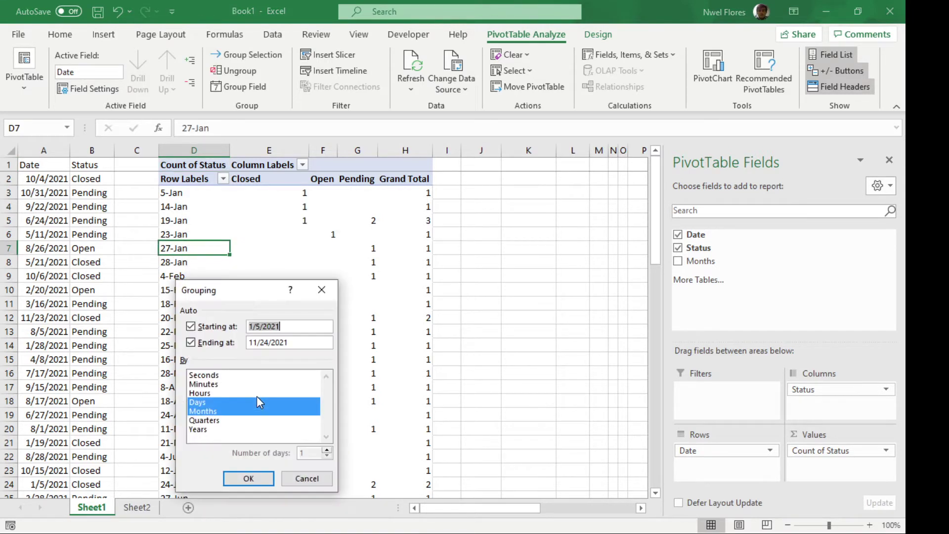
click(219, 400)
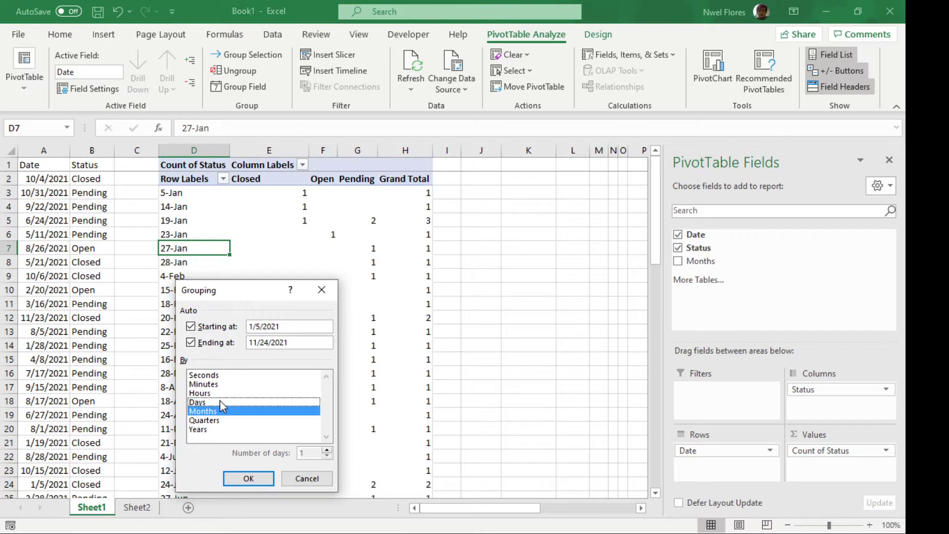
click(222, 412)
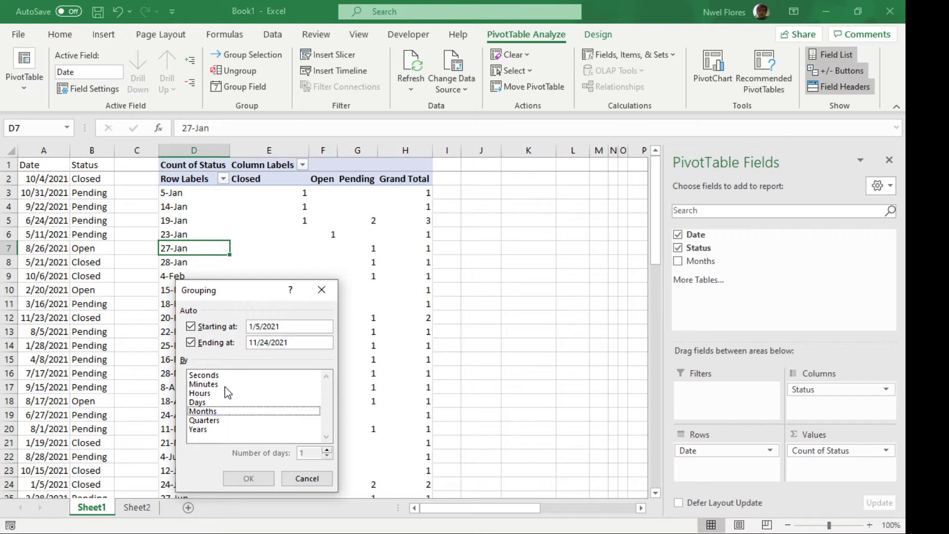
click(207, 430)
click(249, 477)
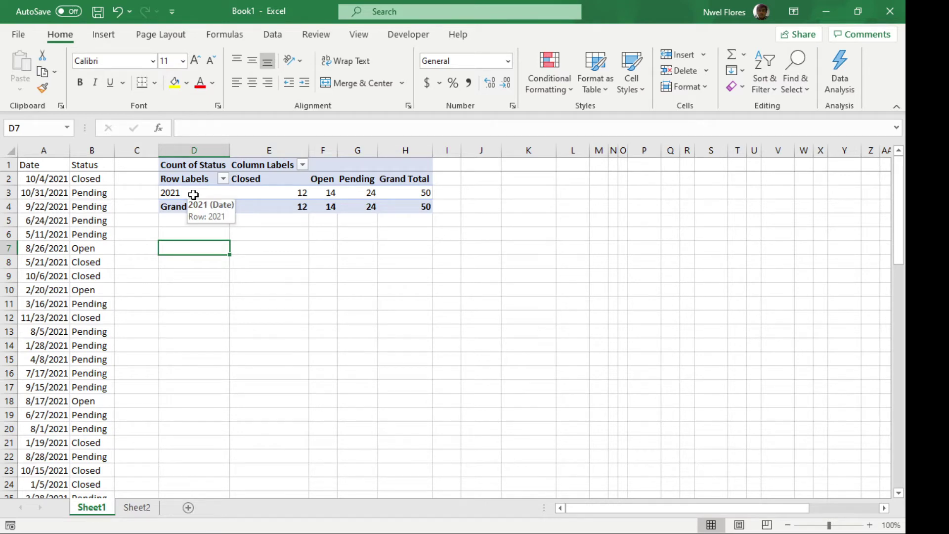
click(193, 194)
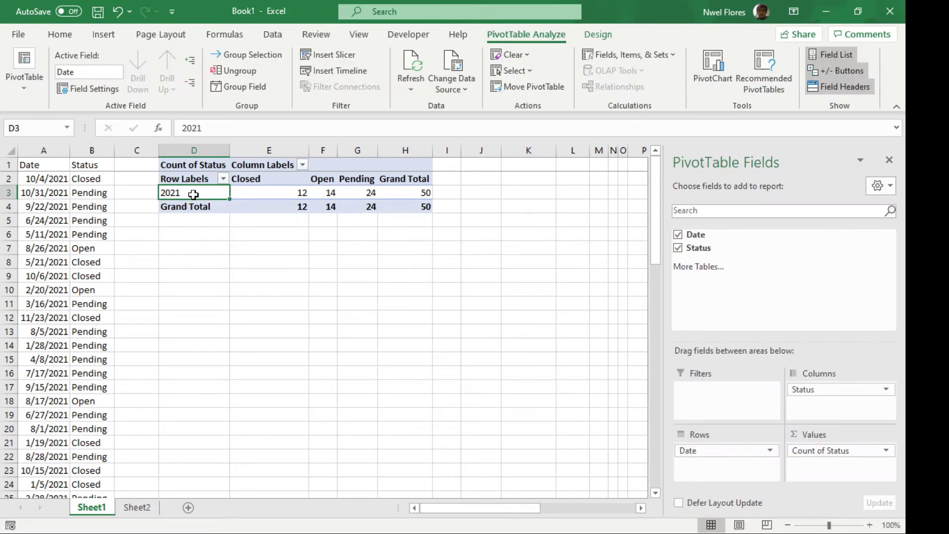
Step: Ungroup the 2021 year, then regroup the dates by Months and Years
right_click(194, 194)
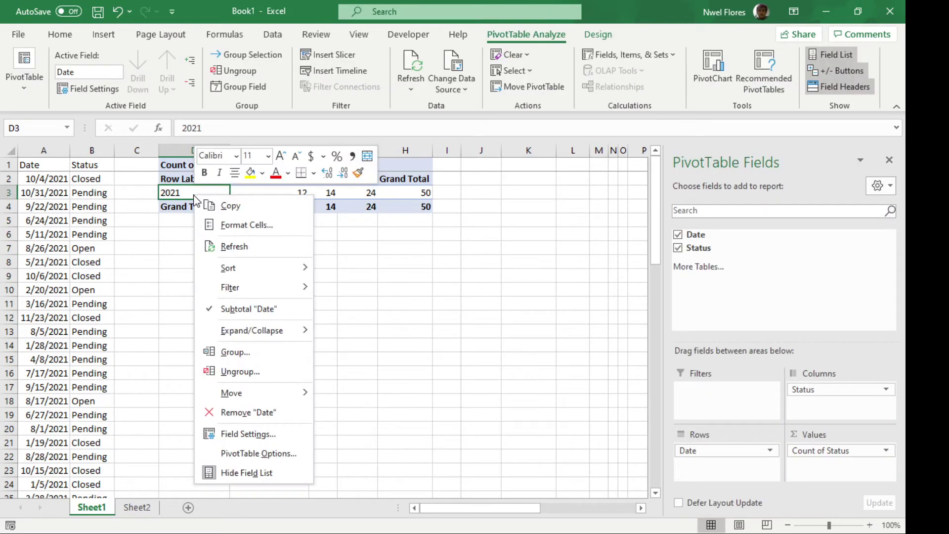
click(256, 374)
right_click(193, 248)
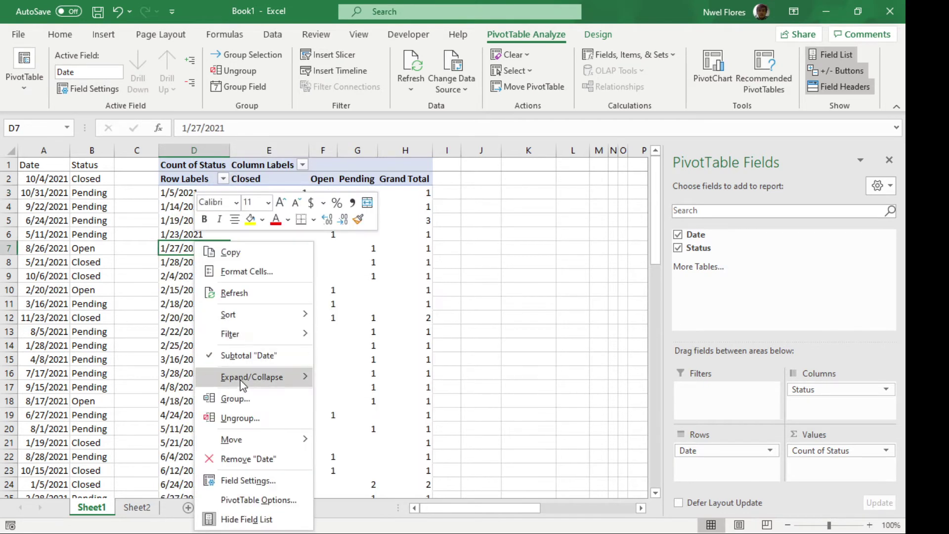
click(237, 398)
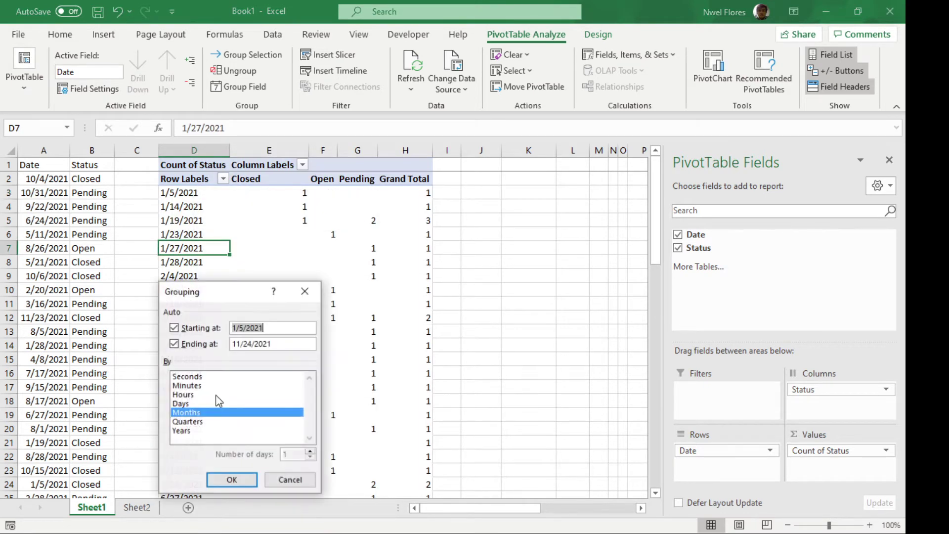
click(191, 431)
click(238, 479)
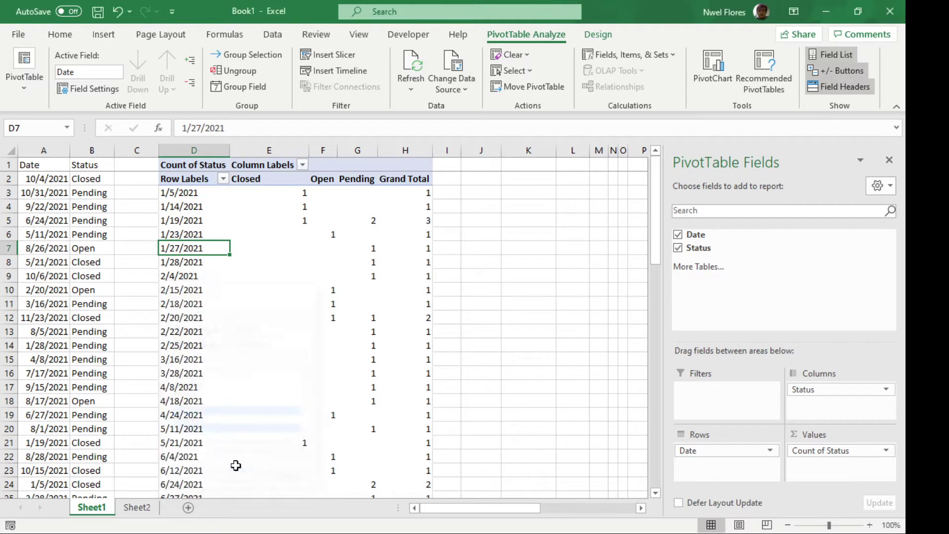
Step: Select the month labels Feb through Jul and ungroup them back into individual dates
click(193, 193)
click(189, 222)
drag(189, 221, 184, 293)
click(185, 248)
right_click(187, 251)
click(236, 416)
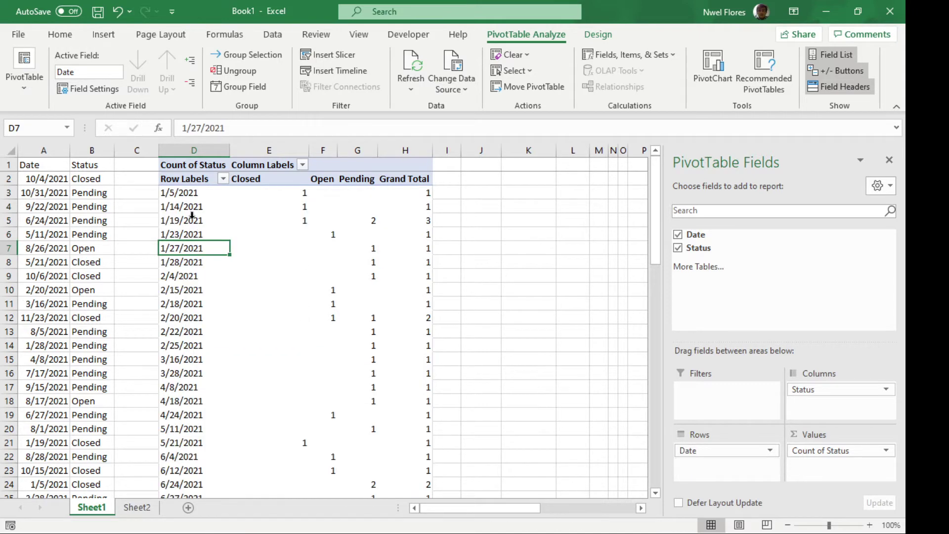
Step: Group the dates by Days only with Number of days set to 3
right_click(192, 216)
click(238, 376)
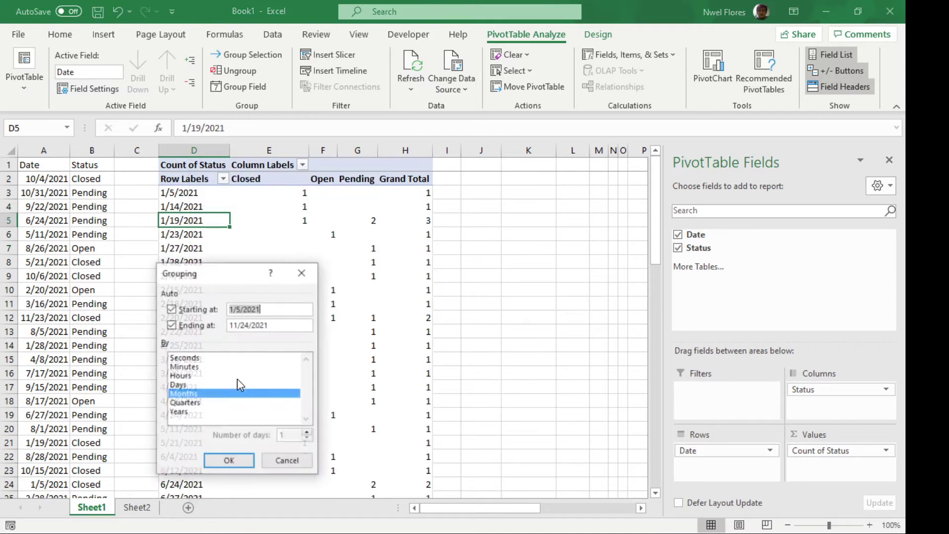
click(197, 384)
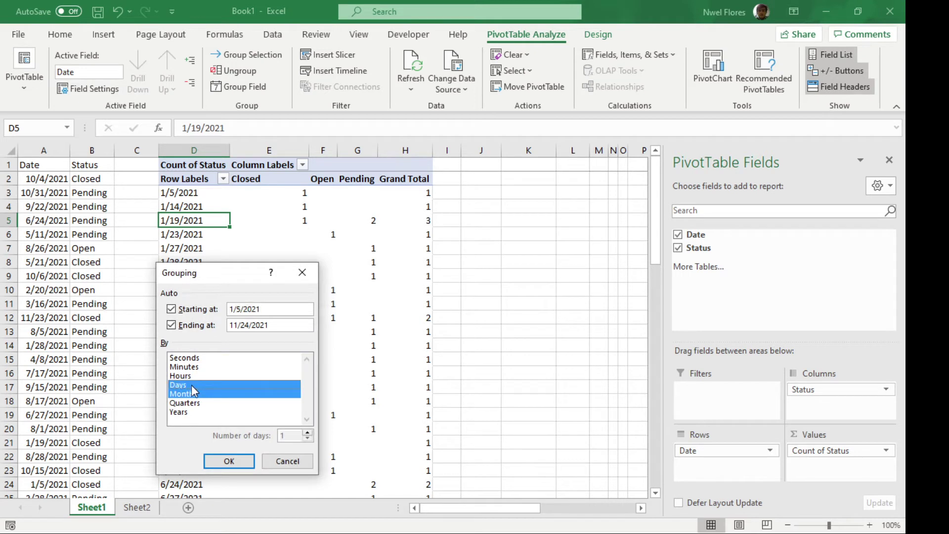
click(193, 394)
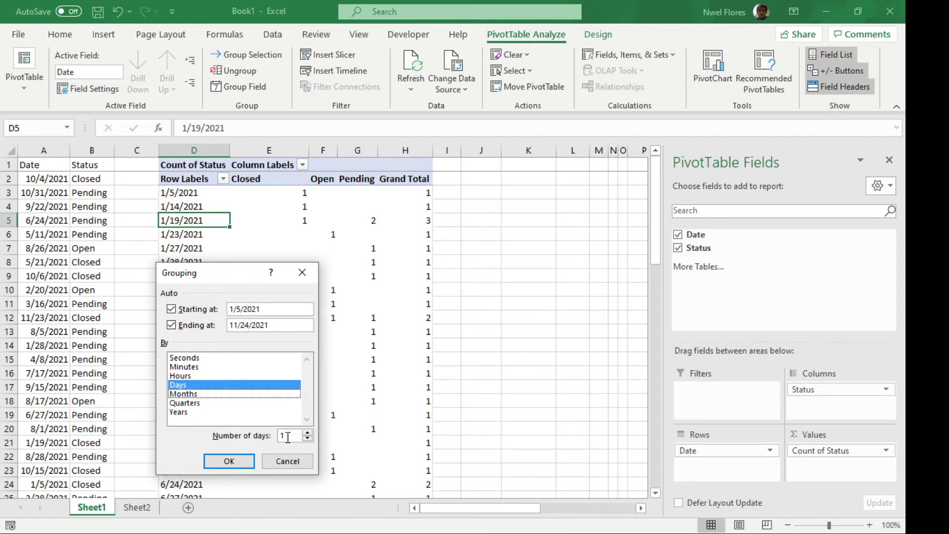
click(287, 436)
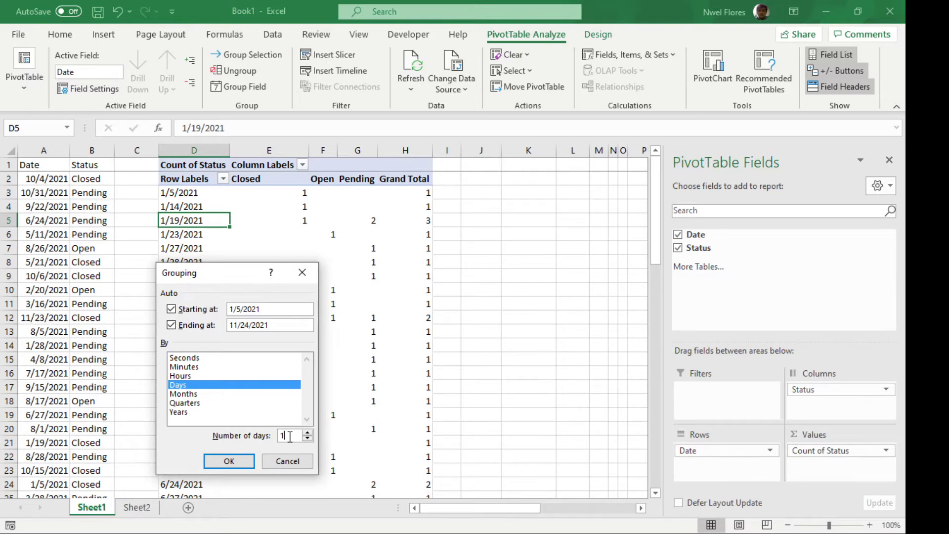
key(BackSpace)
text(3)
click(229, 461)
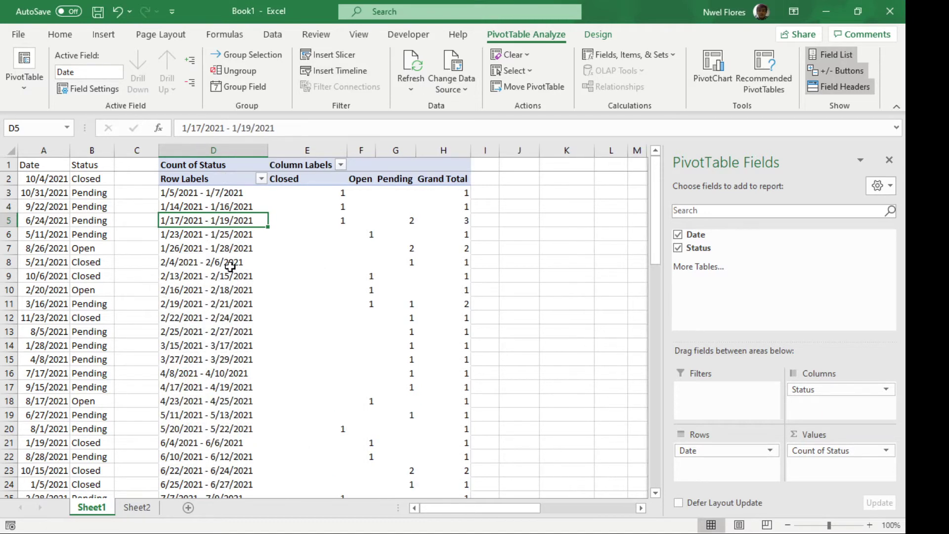
click(207, 193)
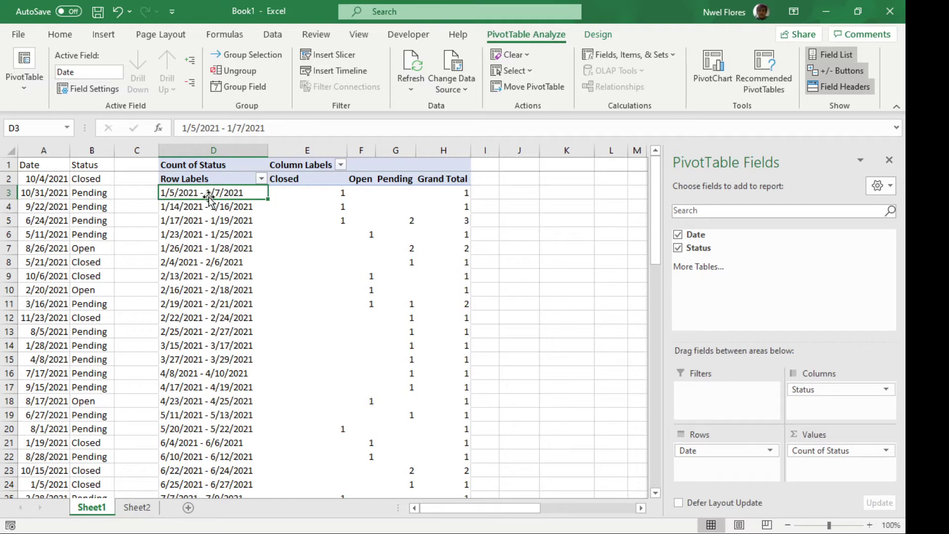
Step: Ungroup the 3-day ranges and regroup the dates by Days only into 7-day spans
right_click(189, 243)
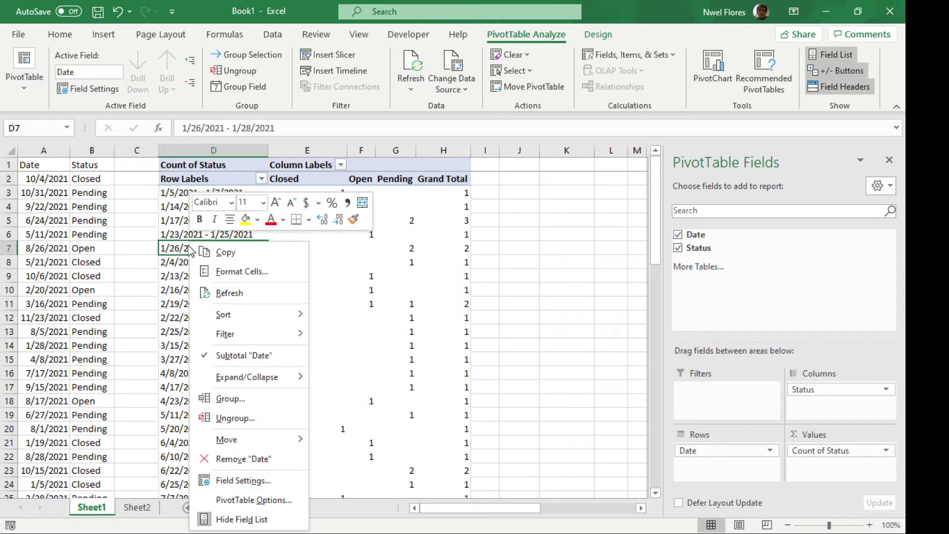
click(256, 418)
right_click(203, 291)
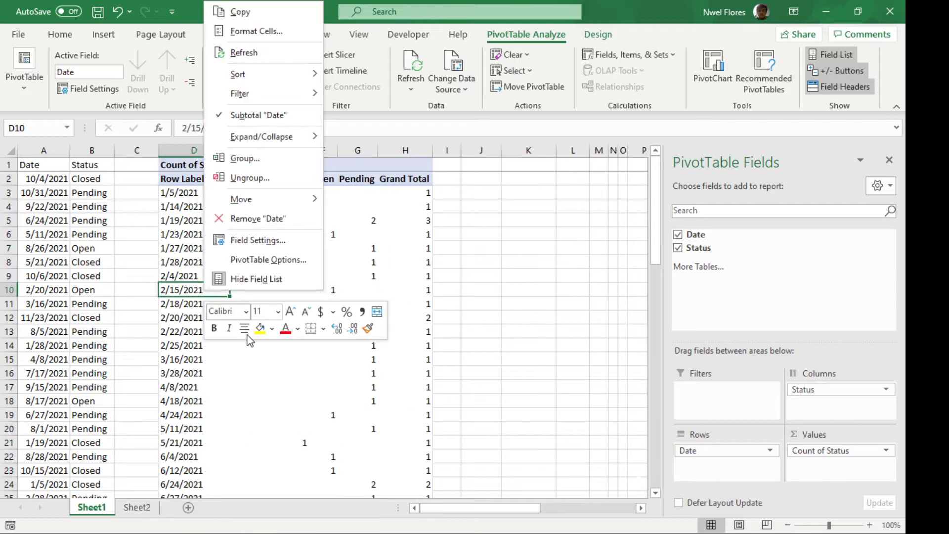
click(243, 157)
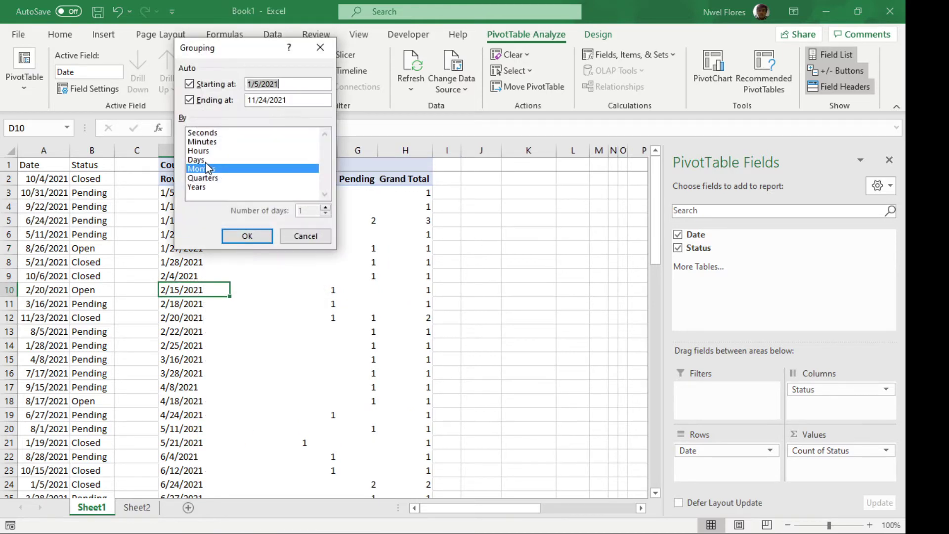
click(204, 160)
click(211, 169)
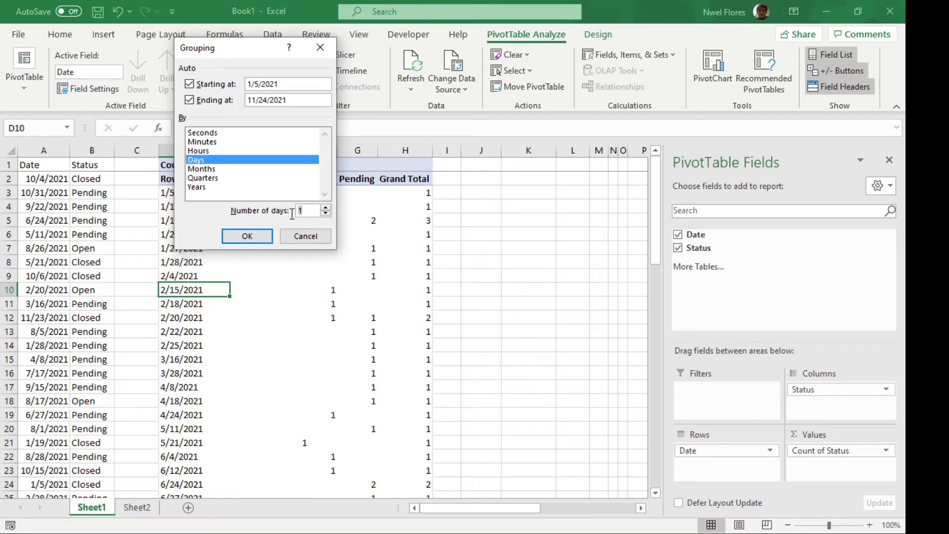
text(7)
click(259, 235)
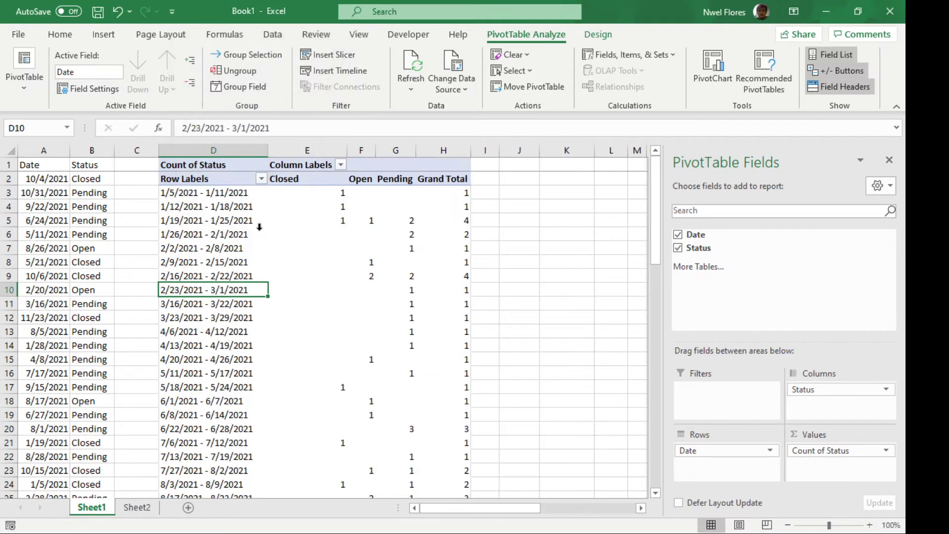
click(216, 193)
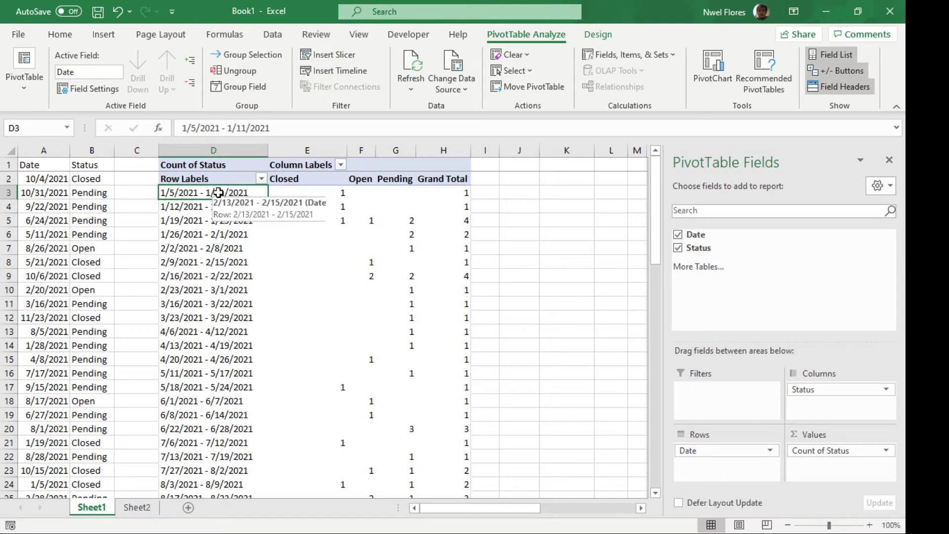
Step: Ungroup the weekly ranges and delete the pivot table occupying columns D through H
right_click(224, 280)
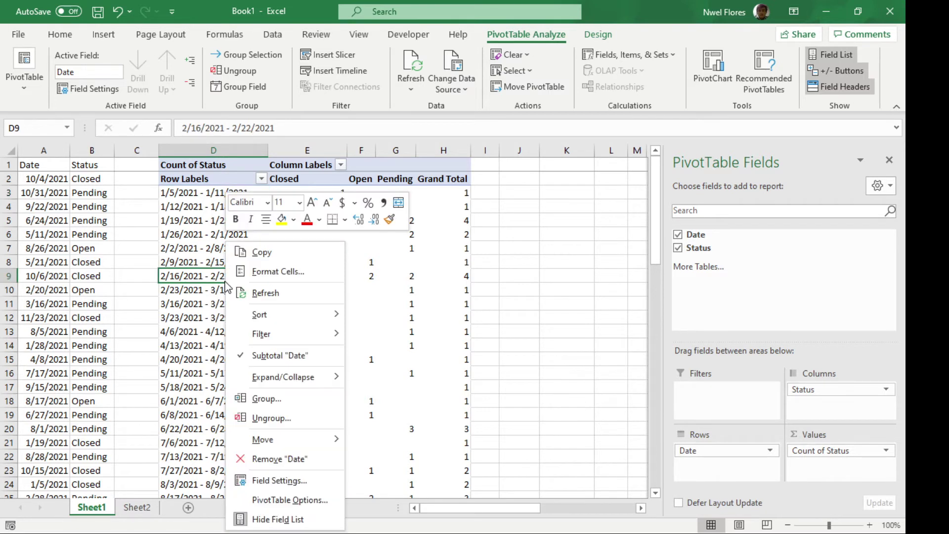
click(268, 416)
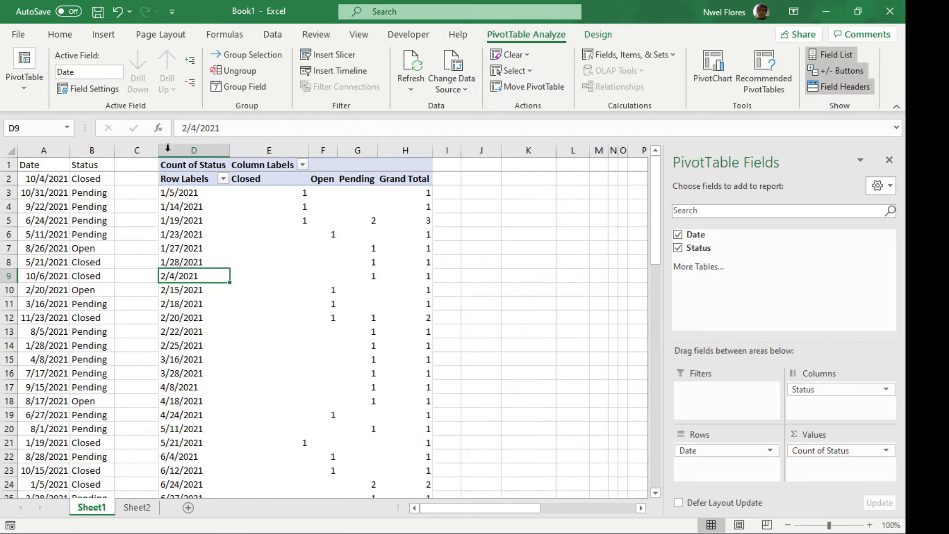
drag(170, 150, 399, 152)
key(Delete)
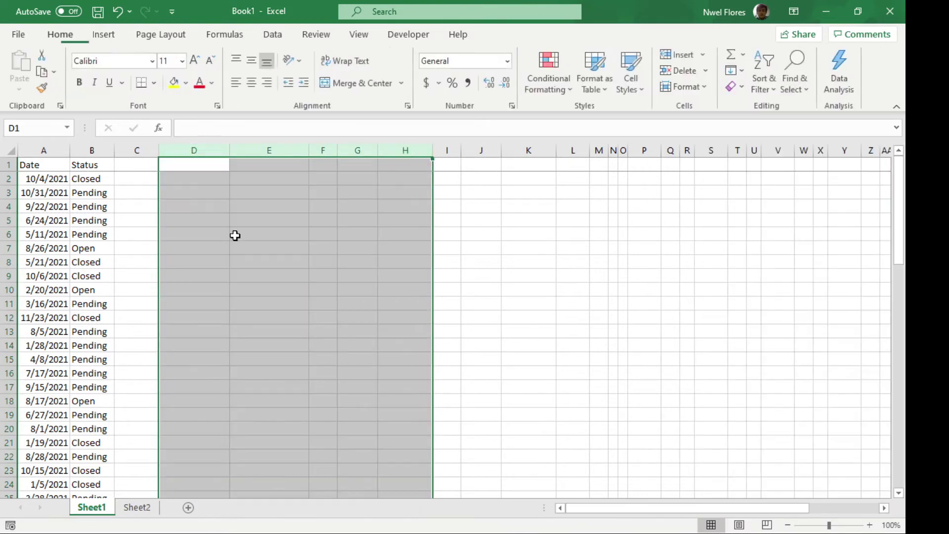
click(138, 288)
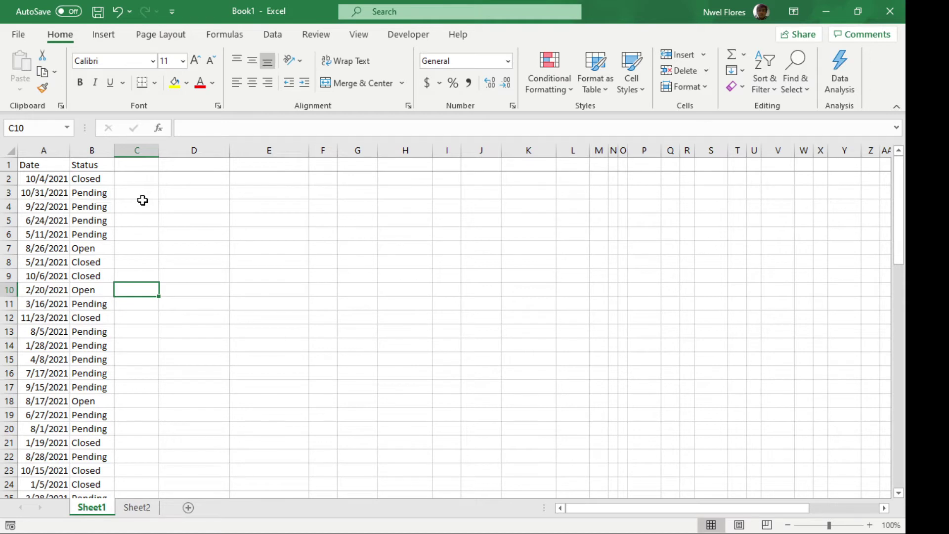
key(ctrl+Up)
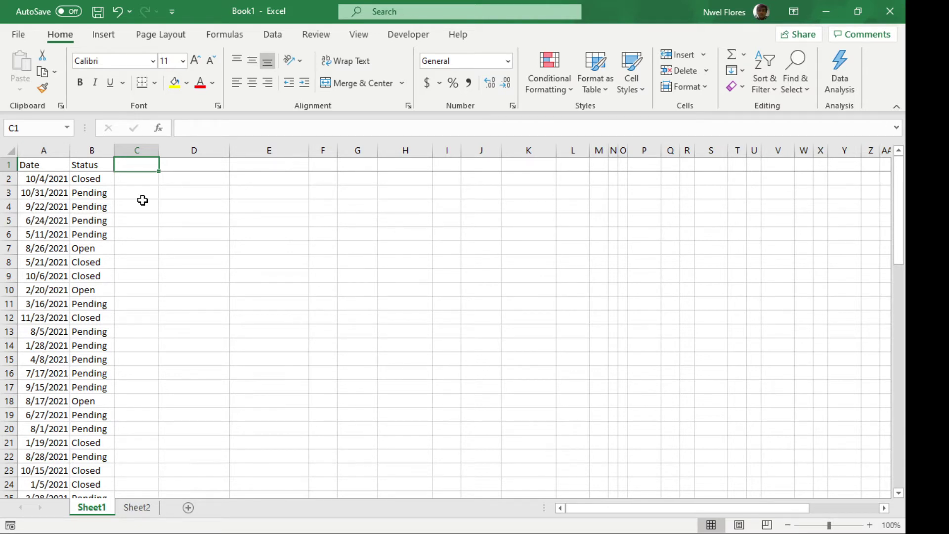
Step: Add a Year header in C1 with =YEAR(A2) filled down C2:C51
text(Year)
key(Return)
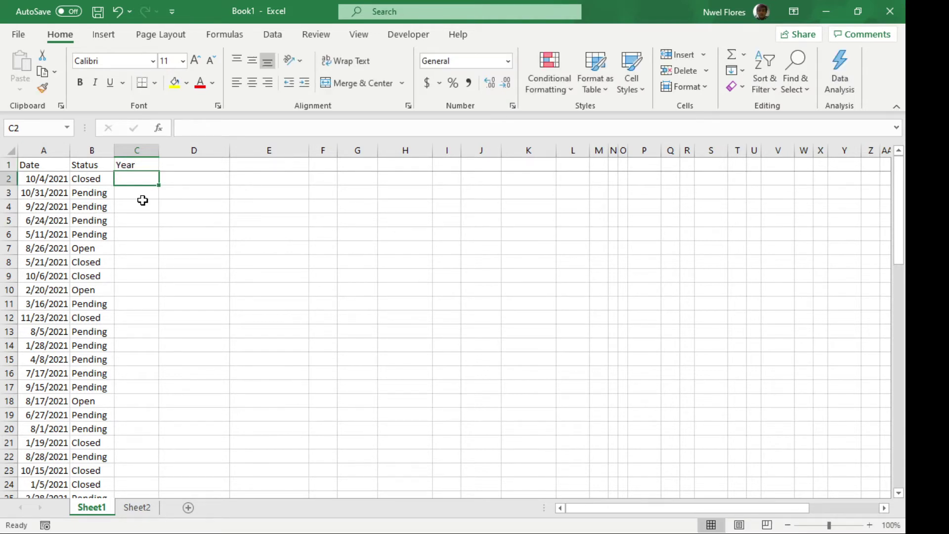
text(=year()
key(Left)
key(Left)
text())
key(ctrl+Return)
key(ctrl+c)
key(Left)
key(ctrl+Down)
key(Right)
key(ctrl+shift+Up)
key(Return)
key(ctrl+Up)
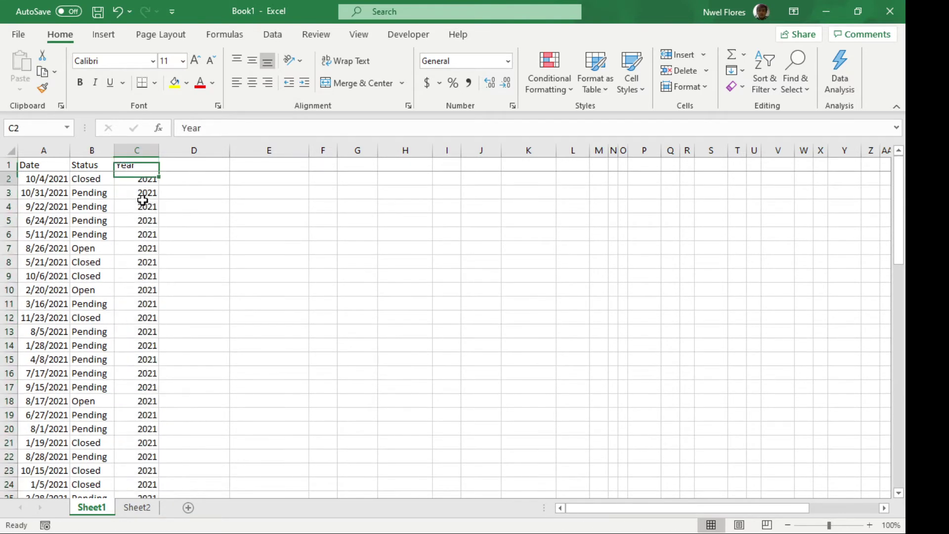
key(Right)
key(Up)
Step: Add a Month header in D1 with =MONTH(A2) filled down D2:D51
text(Month)
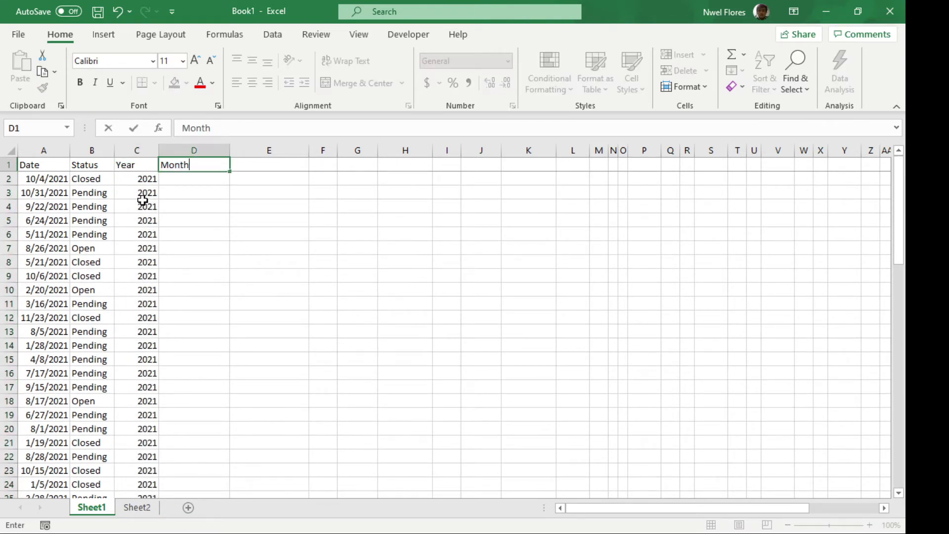
key(Return)
text(=)
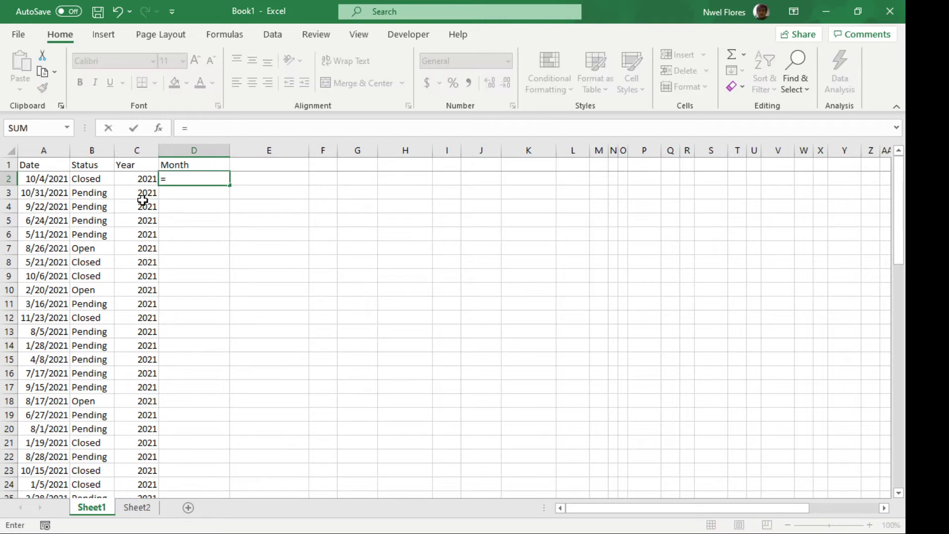
text(month()
key(Left)
key(Left)
key(Left)
text())
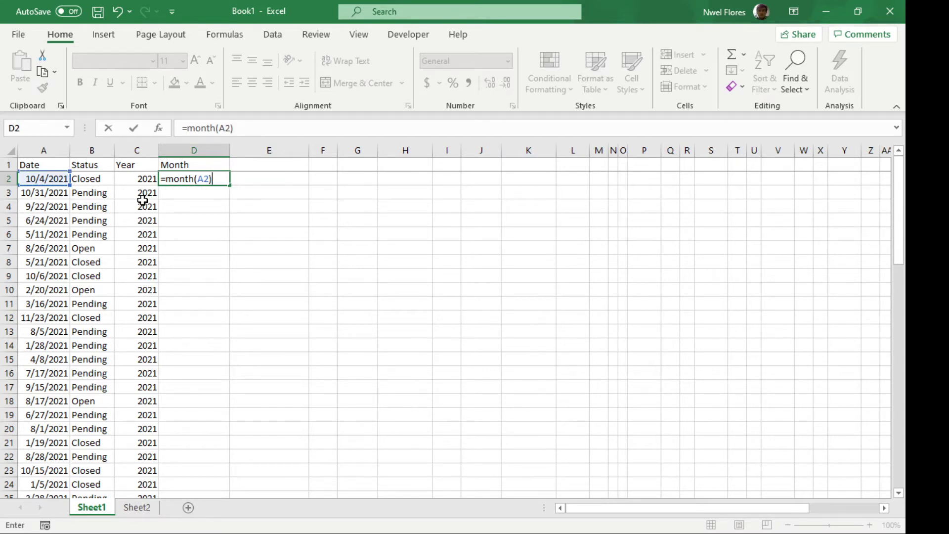
key(Return)
key(Up)
key(ctrl+c)
key(Left)
key(ctrl+Down)
key(Right)
key(ctrl+shift+Up)
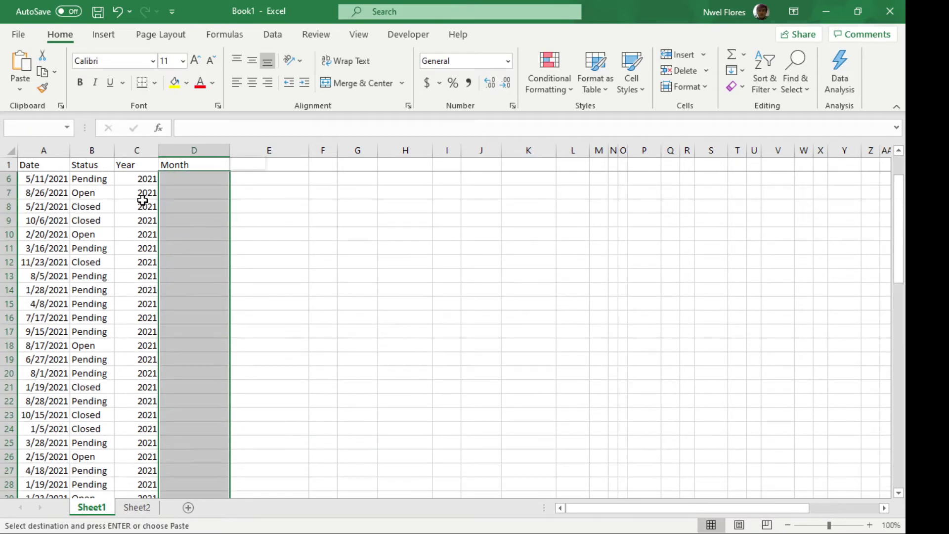
key(Return)
key(ctrl+Up)
key(Right)
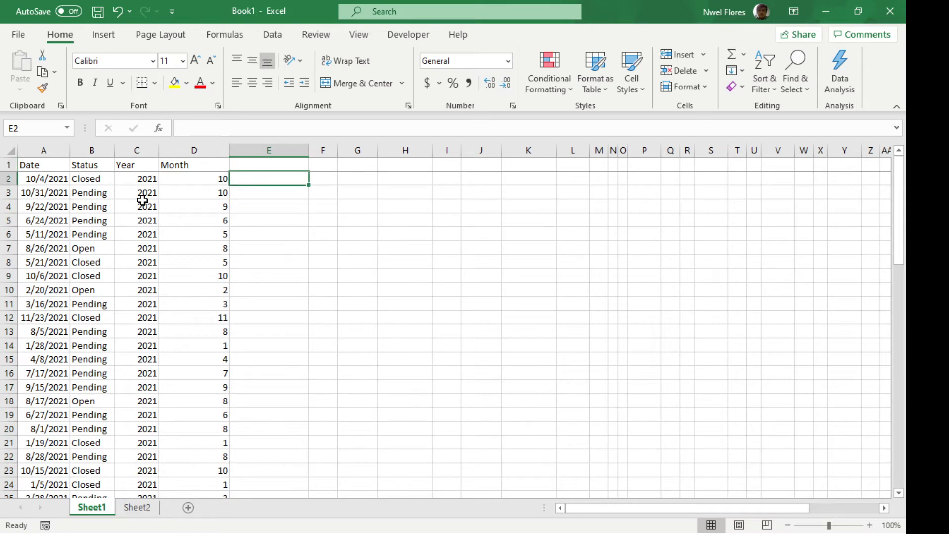
Step: Enter the header Month Name in E1 and =TEXT(A2,"mmmm") in E2
text(Month)
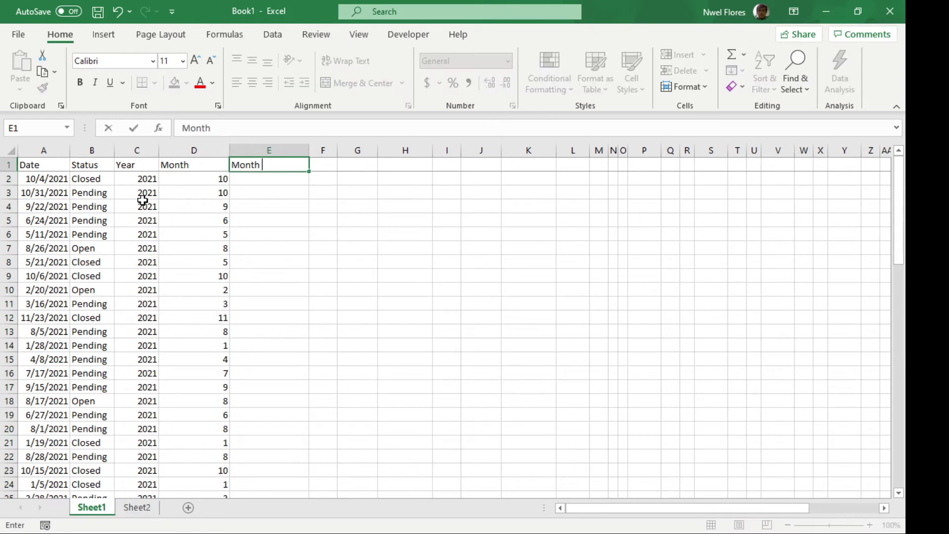
text(Name)
key(Return)
text(=te)
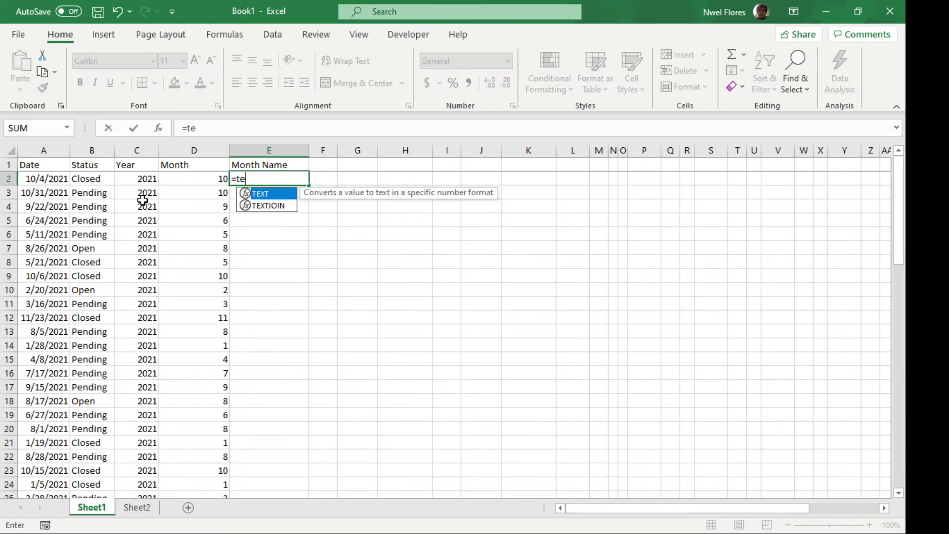
text(xt()
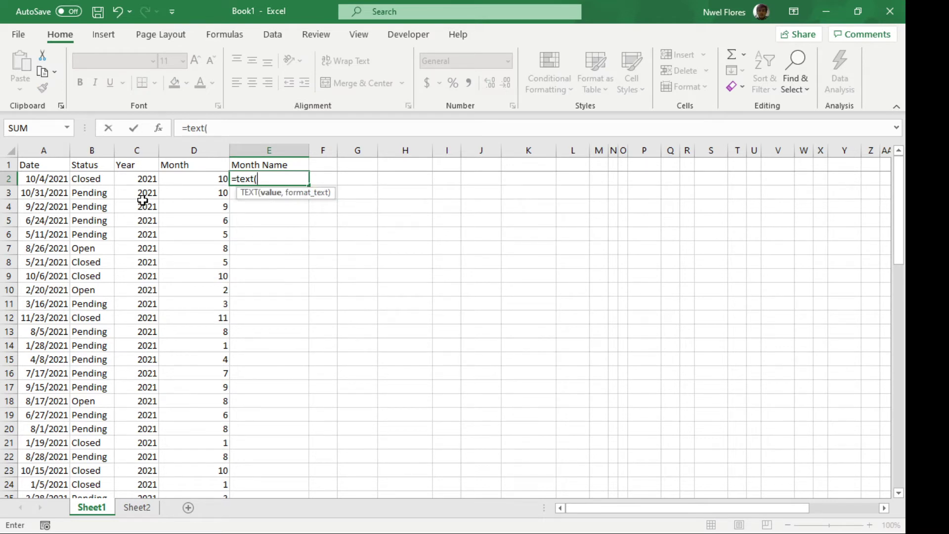
key(Left)
key(Left)
key(Left)
key(Left)
text(,)
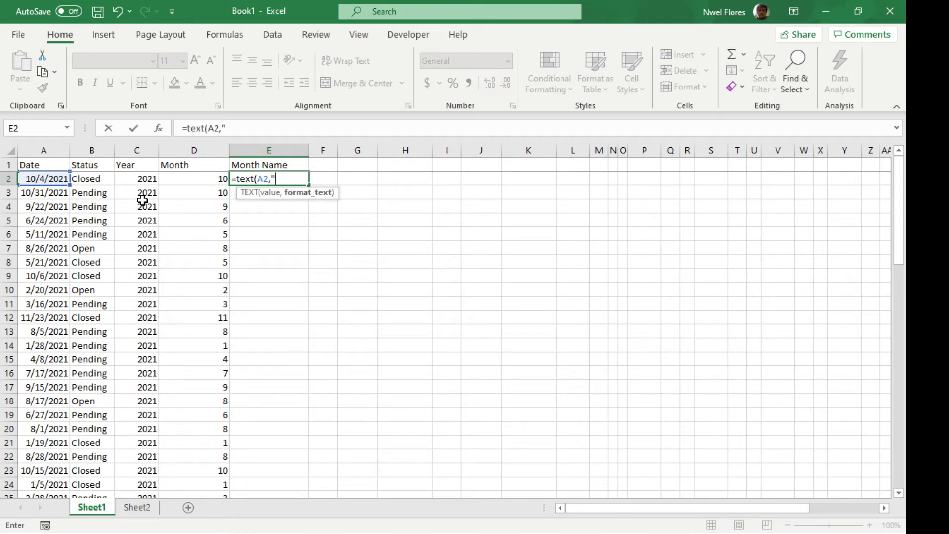
text("mmmm"))
key(Return)
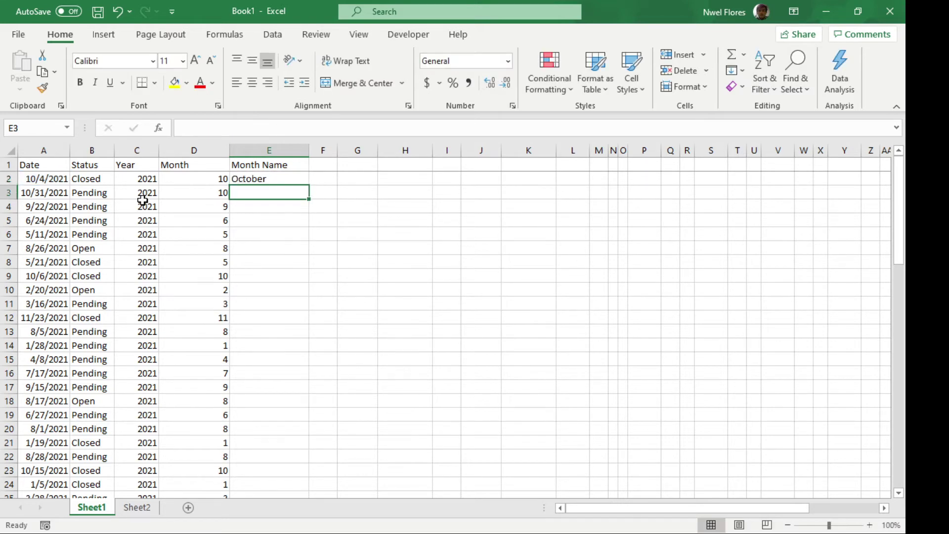
Step: Copy the month-name formula from E2 down through E51
key(Up)
key(ctrl+c)
key(Left)
key(ctrl+Down)
key(Right)
key(ctrl+shift+Up)
key(ctrl+v)
key(ctrl+Up)
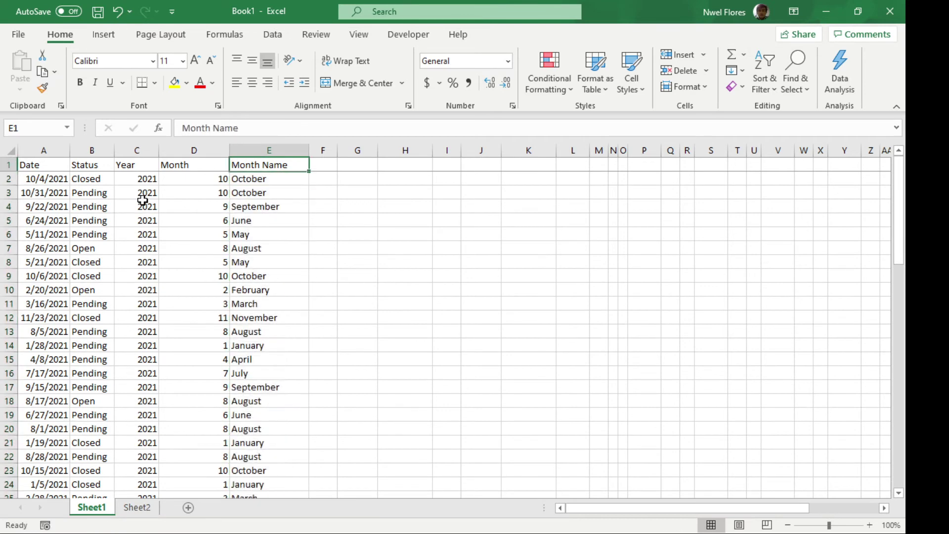
Step: Insert a PivotTable from A1:E51 on the existing worksheet at cell G1
click(103, 35)
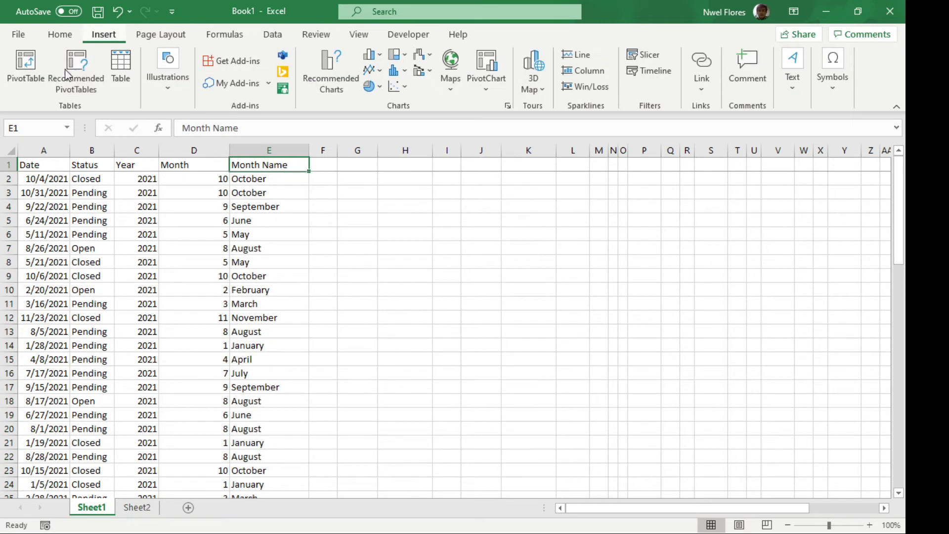
click(33, 79)
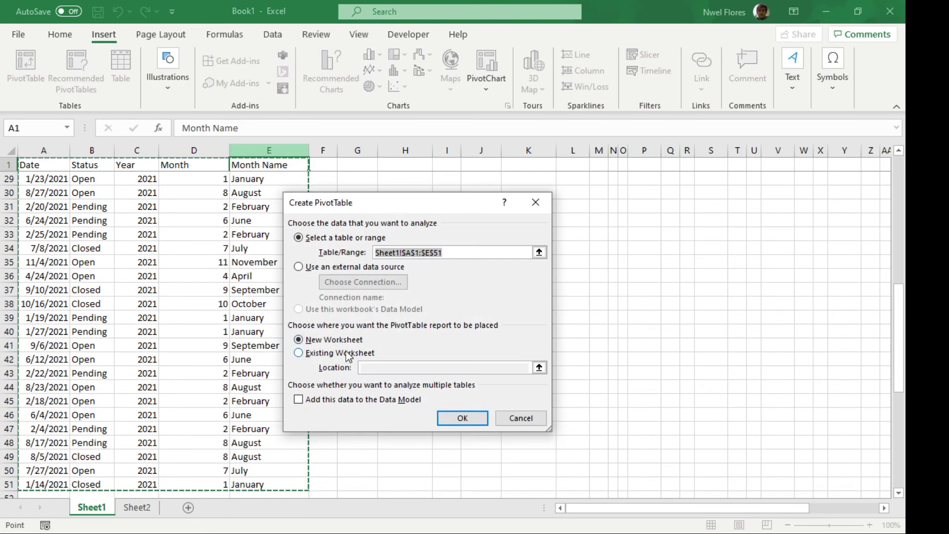
click(351, 352)
drag(898, 338, 898, 211)
click(362, 164)
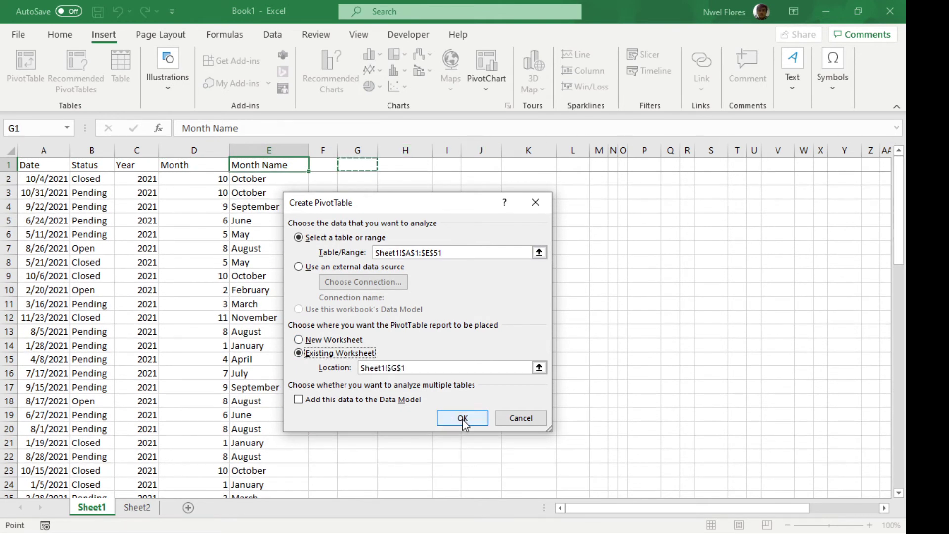
click(462, 419)
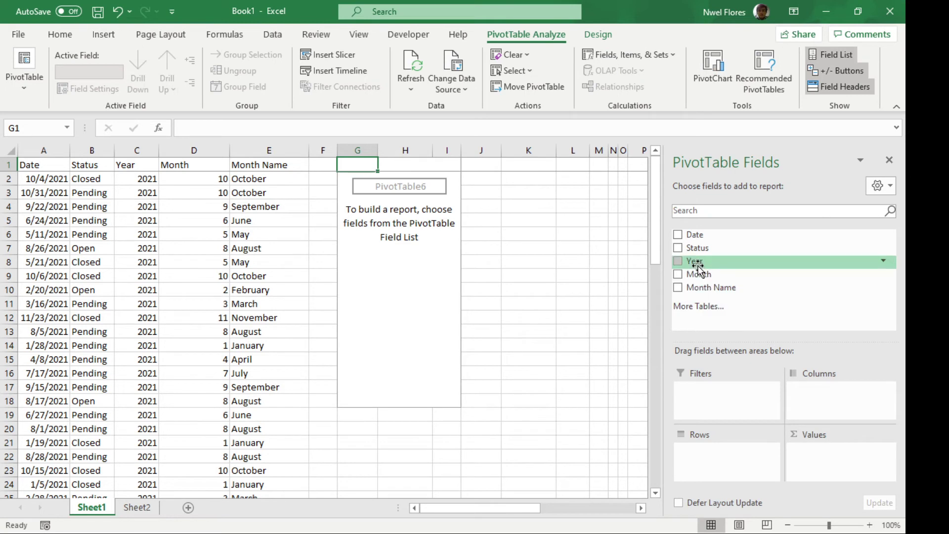
Step: Put Status in Columns and Values, and Year and Month number in Rows, dropping Month Name
drag(703, 254, 837, 390)
drag(712, 253, 826, 460)
drag(704, 267, 731, 462)
drag(702, 283, 737, 467)
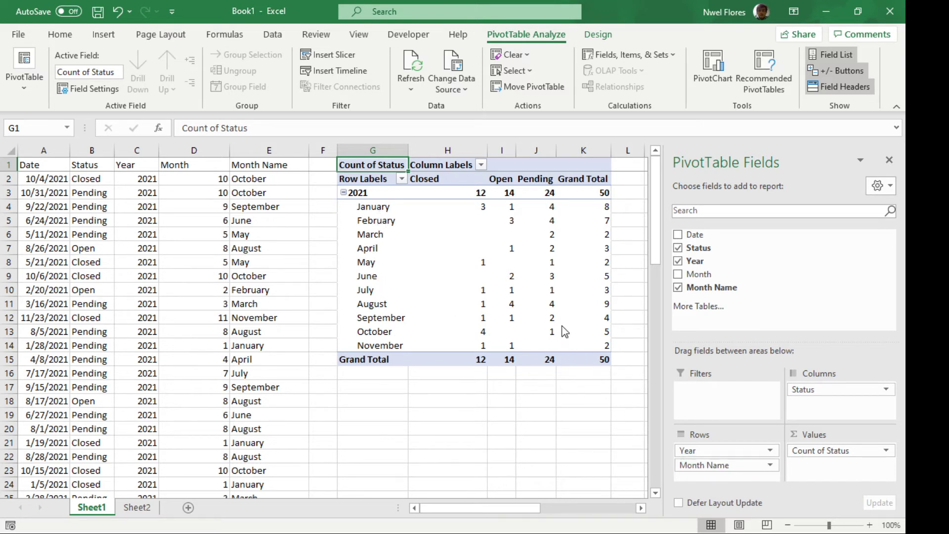
click(678, 287)
drag(699, 274, 719, 467)
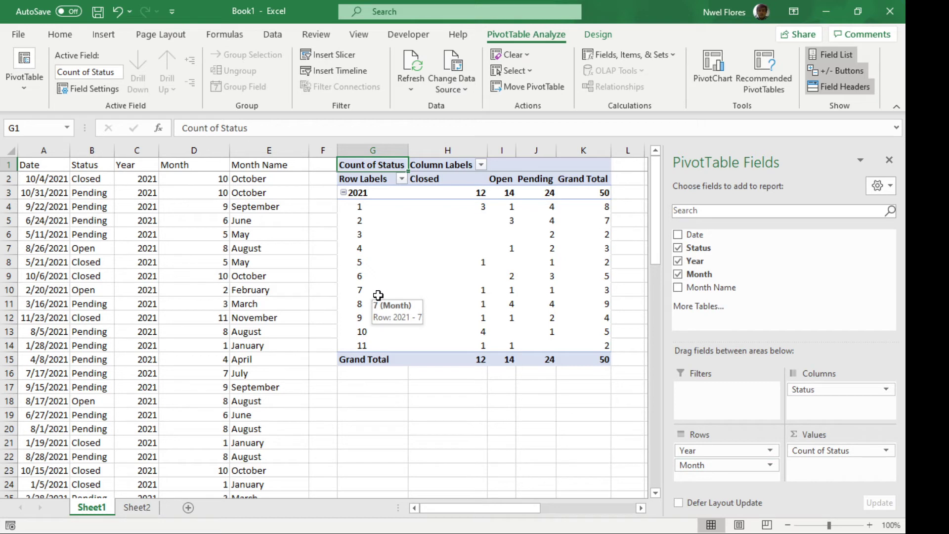
drag(368, 151, 571, 159)
Step: Delete columns G–K holding the old pivot and enter the header 'Week' in F1
right_click(594, 144)
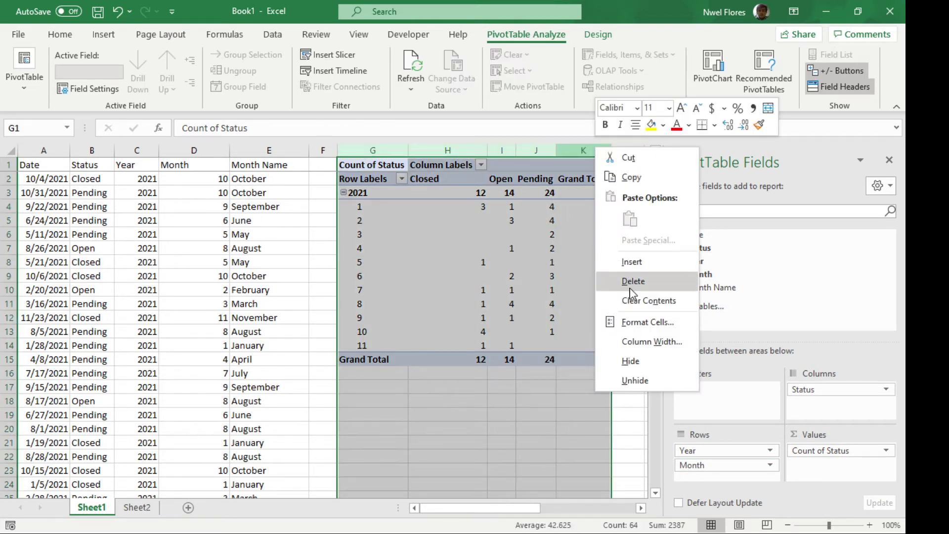
click(631, 289)
click(322, 166)
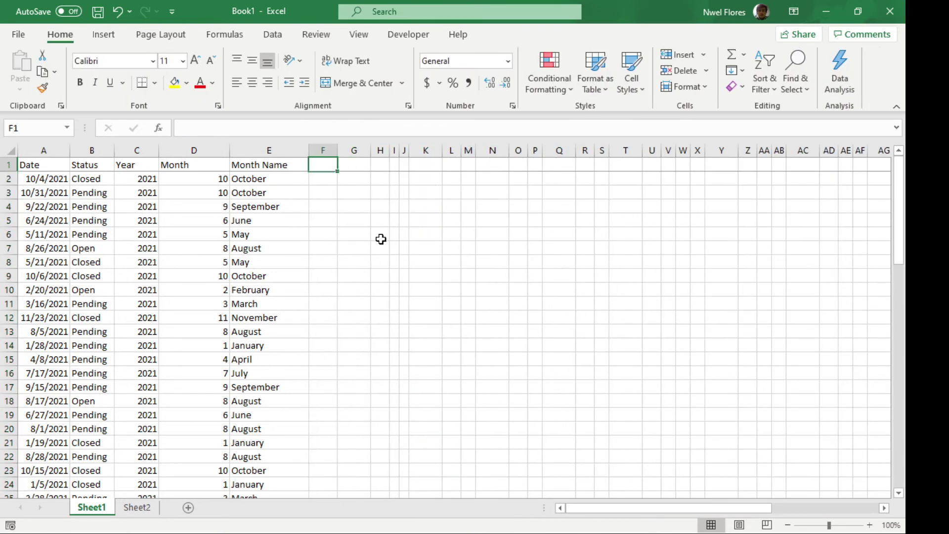
text(Week)
key(Return)
Step: Enter =WEEKNUM(A2) in F2 and fill it down F2:F51
text(=weeknum)
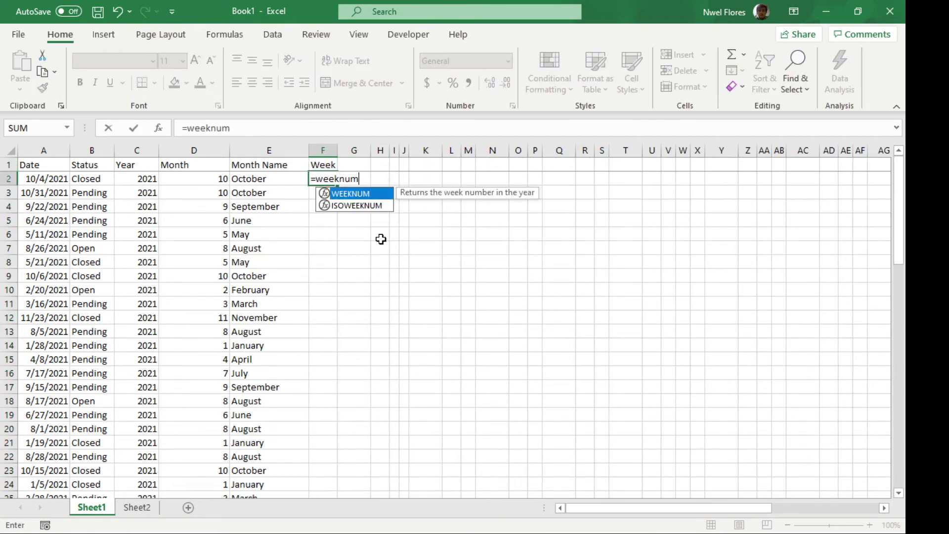
text(()
key(Left)
key(ctrl+Left)
text())
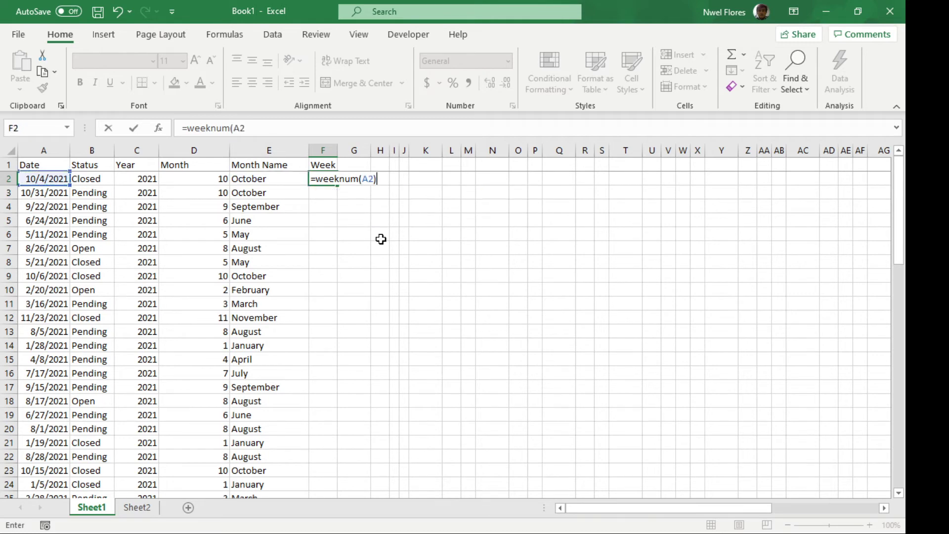
key(ctrl+Return)
key(ctrl+c)
key(Left)
key(ctrl+Down)
key(Right)
key(ctrl+shift+Up)
key(Return)
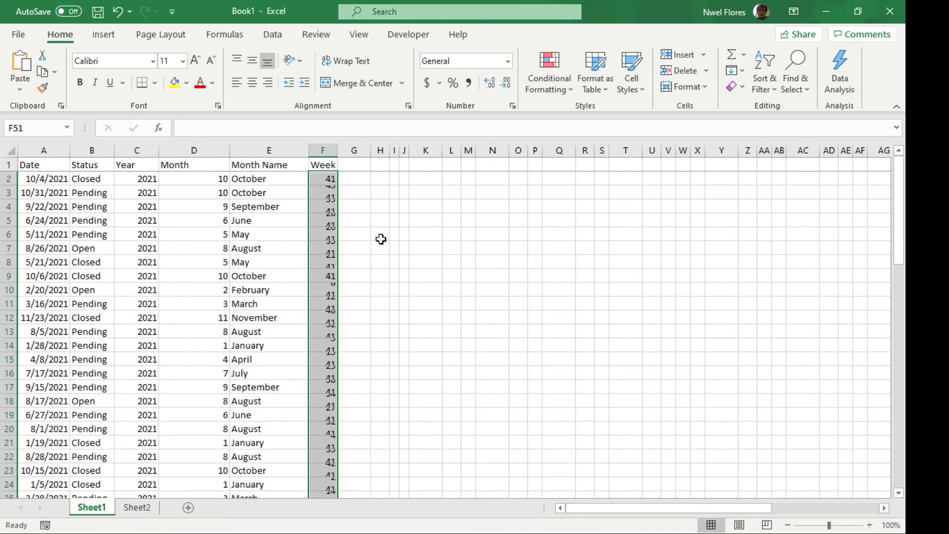
key(ctrl+Up)
key(ctrl+shift+Down)
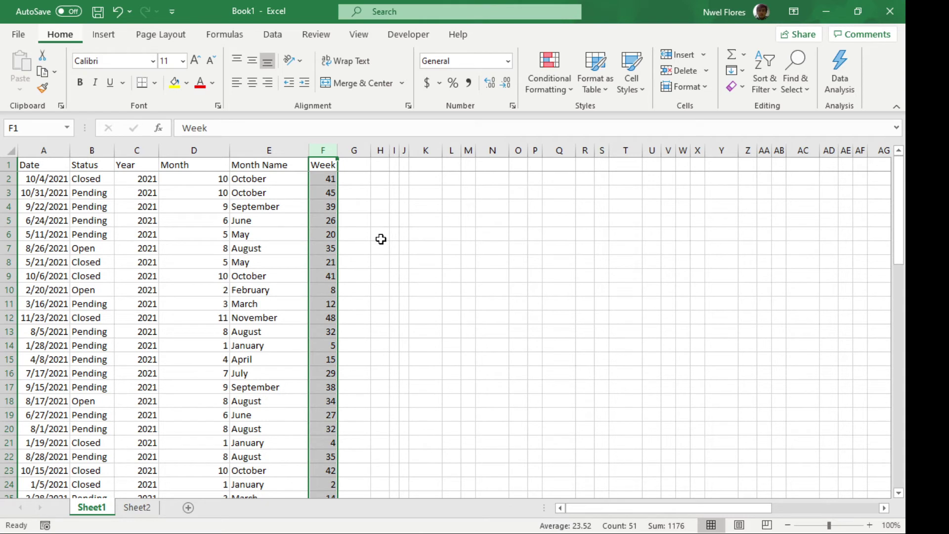
key(Down)
Step: Change F2 to ="Week "&WEEKNUM(A2) and copy it down column F
key(F2)
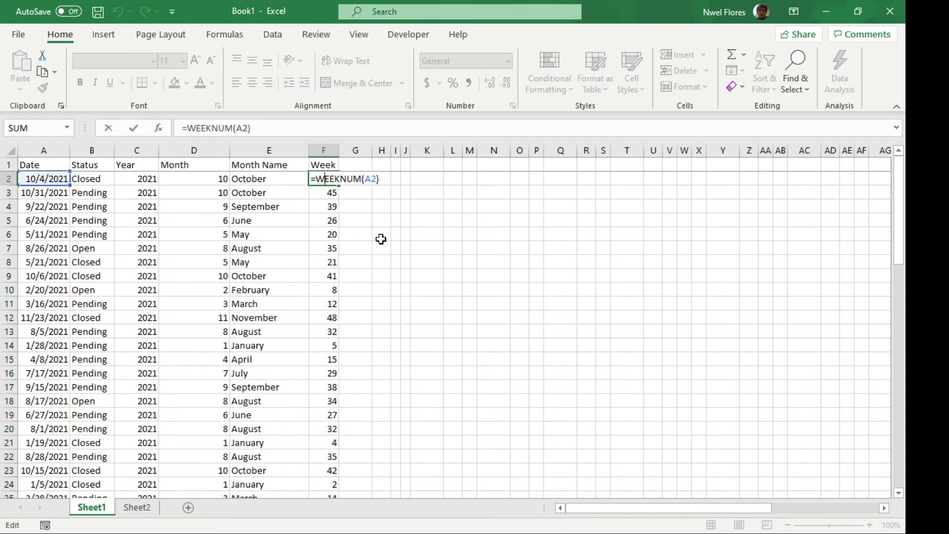
text(")
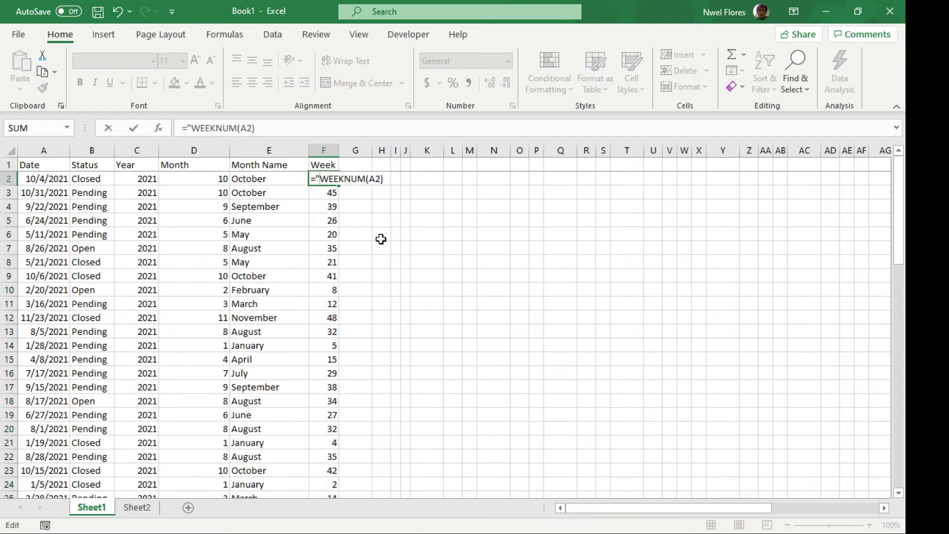
text(Wee)
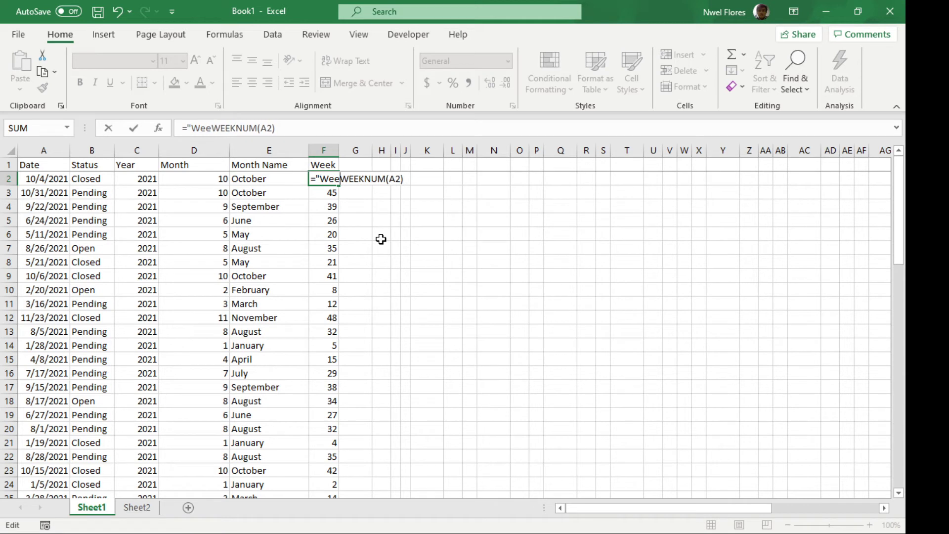
text(k )
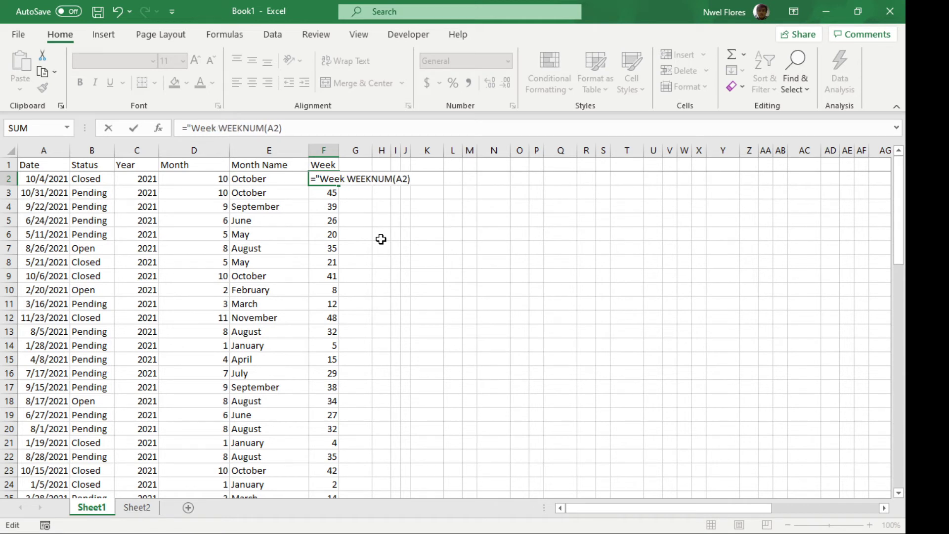
text("&)
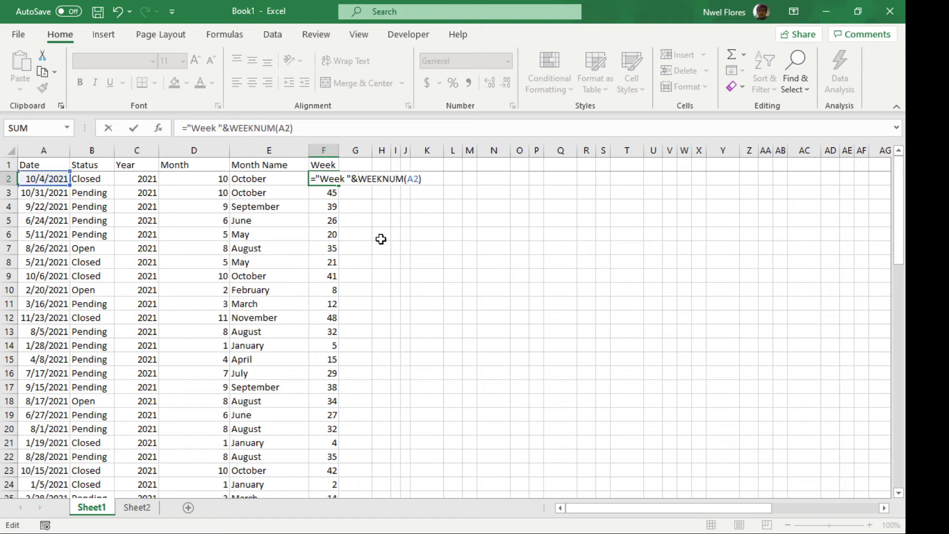
key(Return)
key(Up)
key(ctrl+c)
key(ctrl+shift+Down)
key(ctrl+v)
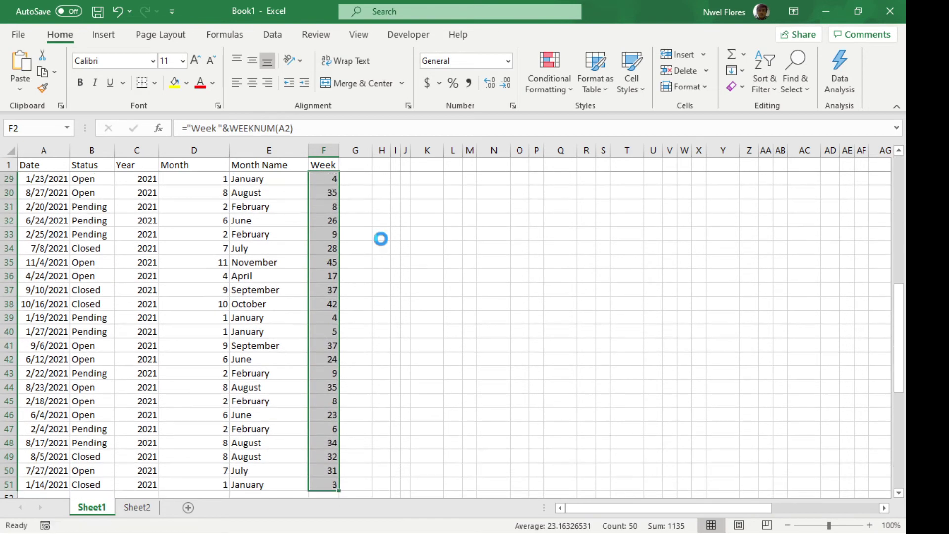
key(Return)
Step: AutoFit the width of column F to its Week labels
key(ctrl+space)
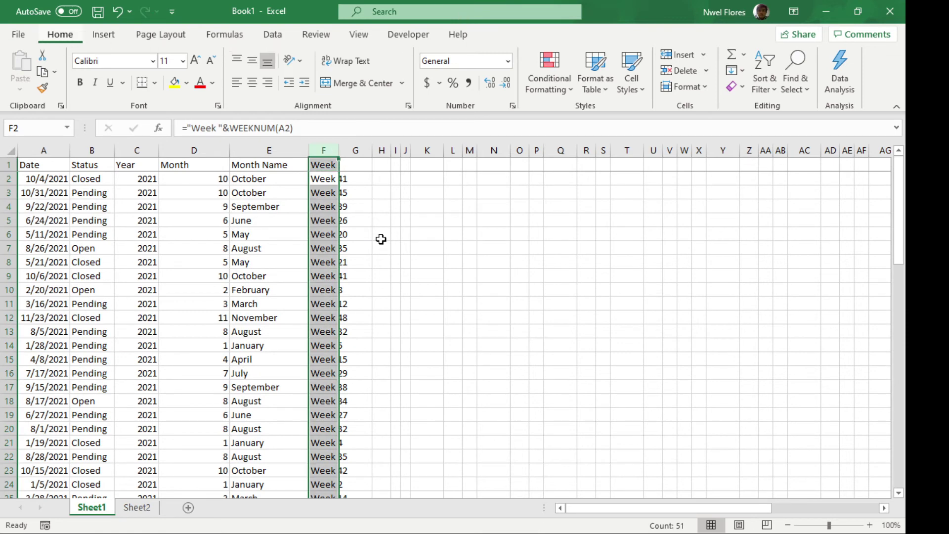
key(alt+h)
key(o)
key(i)
key(shift+BackSpace)
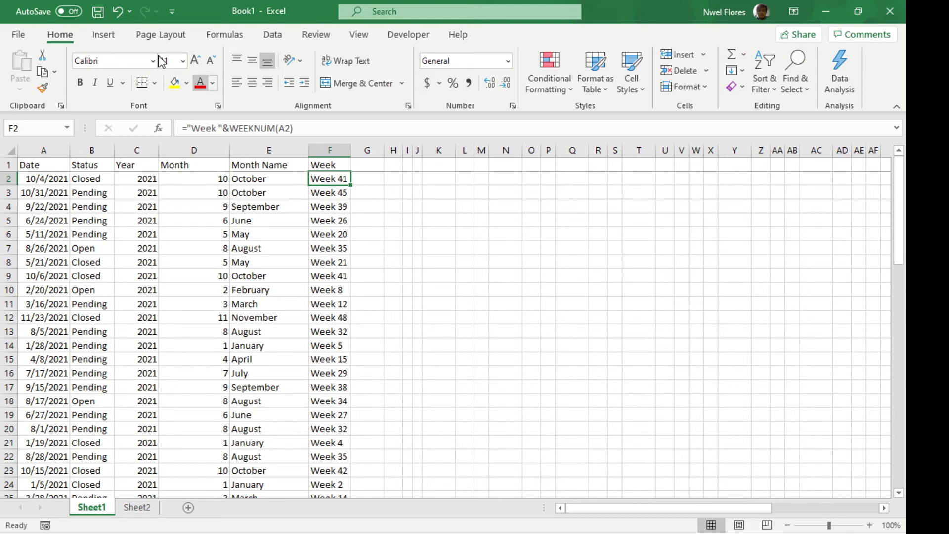
Step: Insert a PivotTable from the data on the existing worksheet at cell H1
click(104, 34)
click(27, 64)
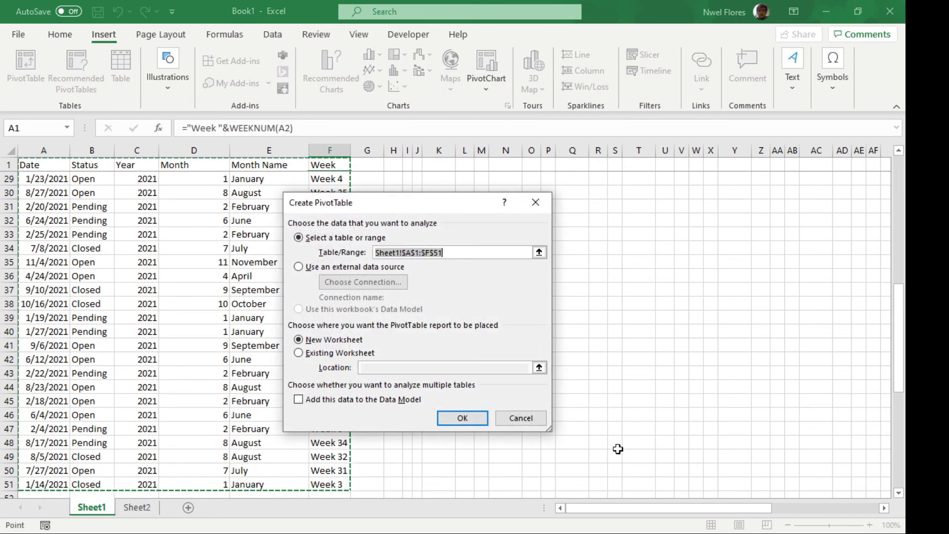
click(341, 352)
drag(899, 365, 900, 225)
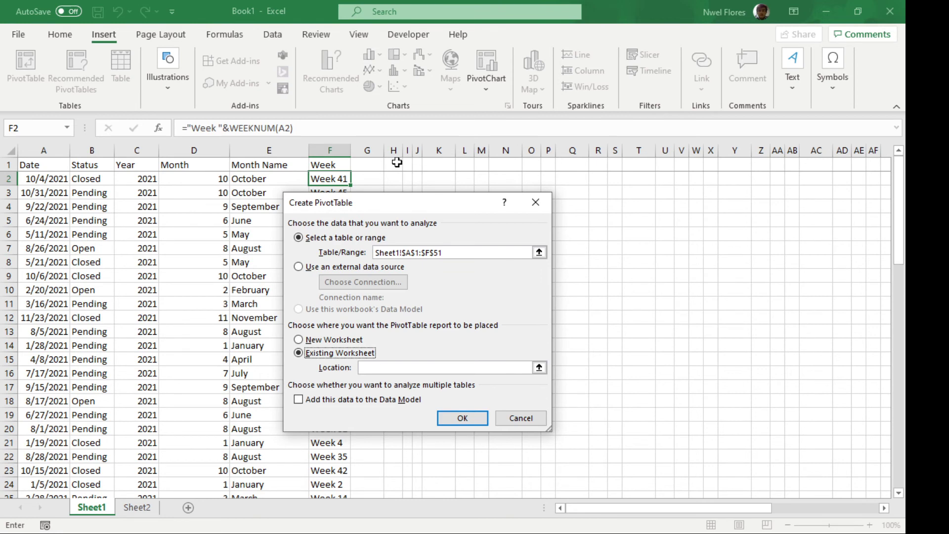
click(394, 165)
click(461, 418)
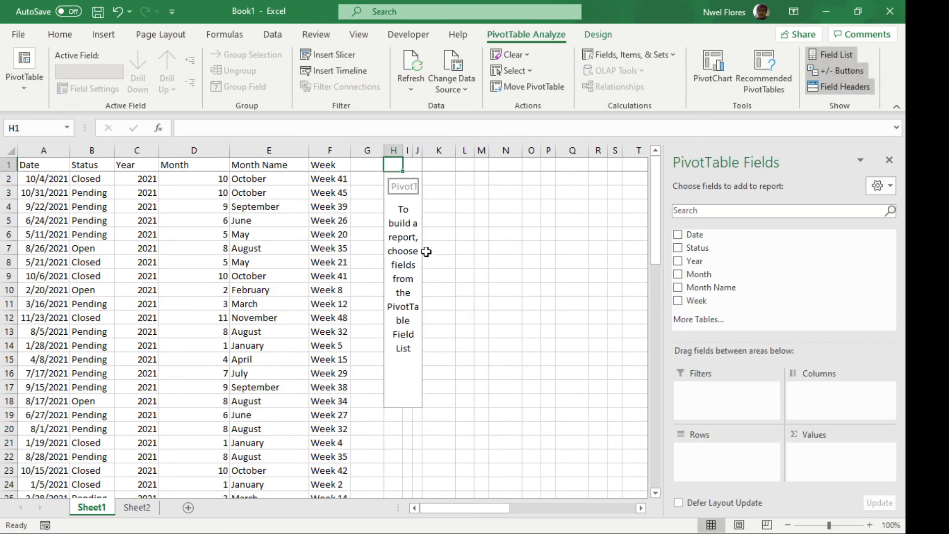
Step: Put Status in Columns and Values and Week in Rows, then select the week labels
drag(700, 253, 830, 410)
drag(717, 249, 830, 475)
drag(697, 300, 728, 471)
click(448, 305)
click(433, 247)
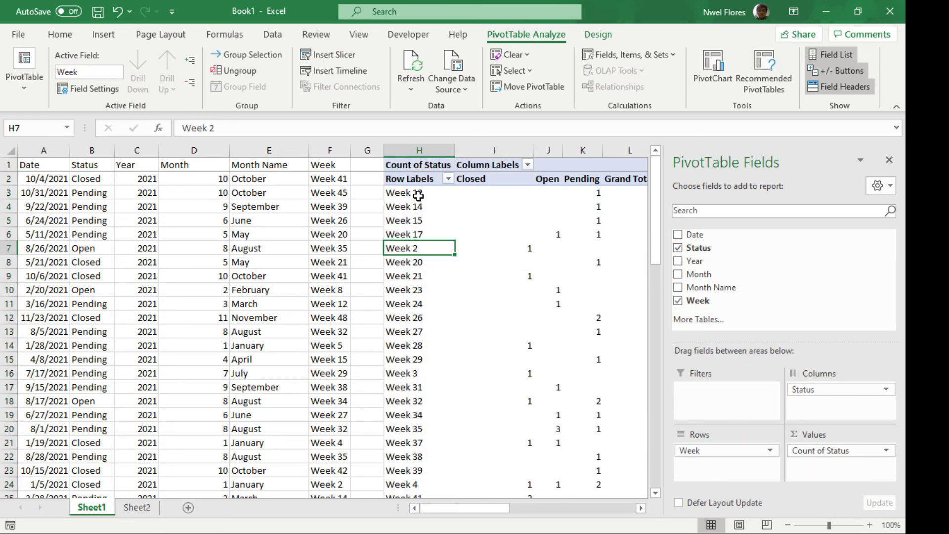
drag(418, 195, 418, 434)
click(417, 311)
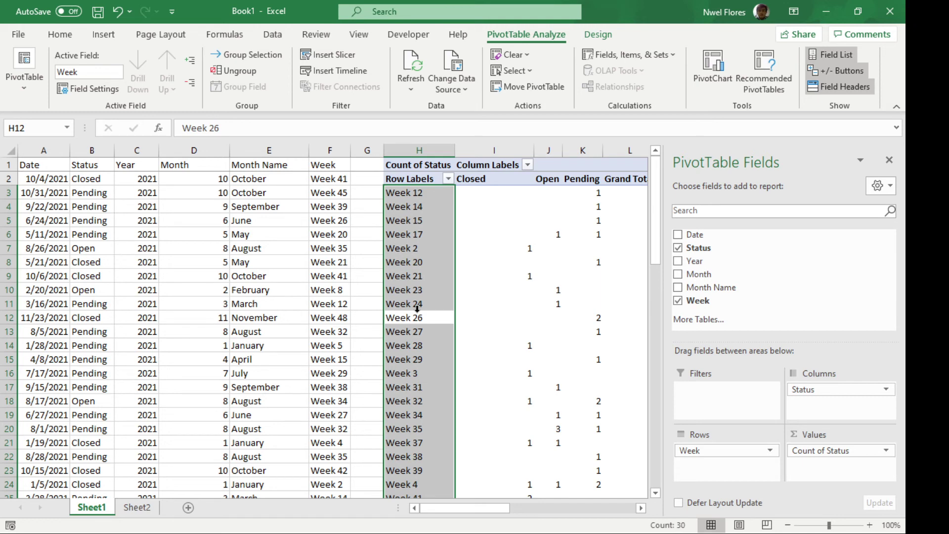
Step: Remove "Week "& from F2's formula and copy =WEEKNUM(A2) down column F
double_click(332, 178)
drag(229, 128, 186, 130)
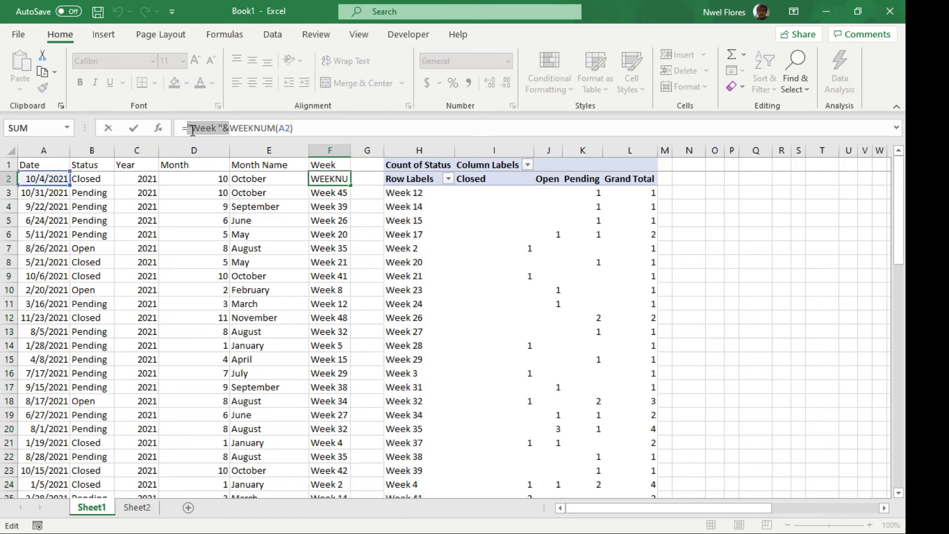
key(BackSpace)
key(Return)
key(Up)
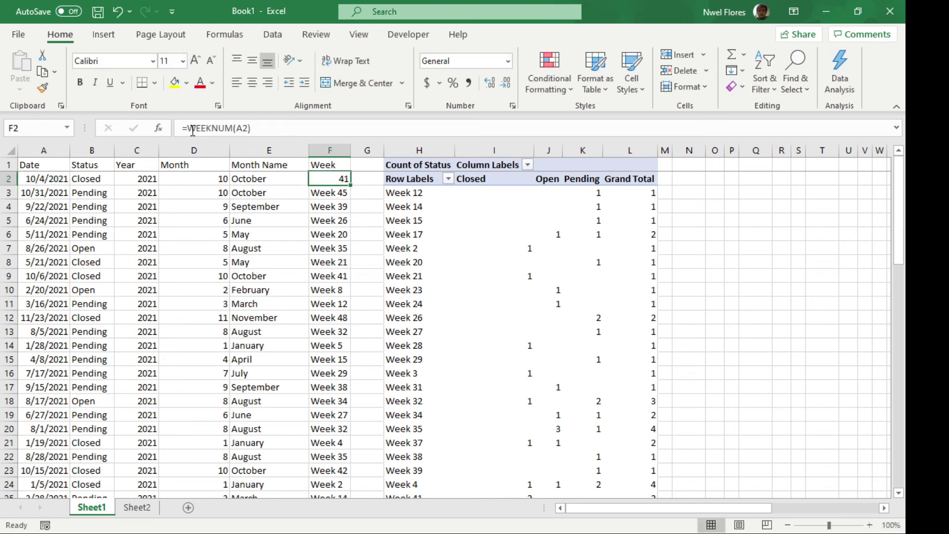
key(ctrl+c)
key(ctrl+shift+Down)
key(Return)
key(ctrl+Up)
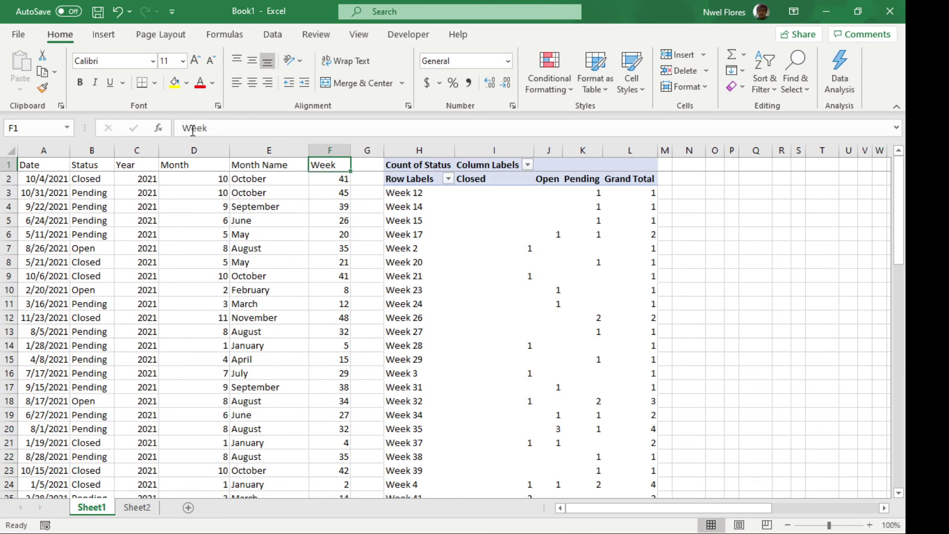
Step: Refresh the pivot and sort the week rows smallest to largest
click(428, 275)
right_click(428, 274)
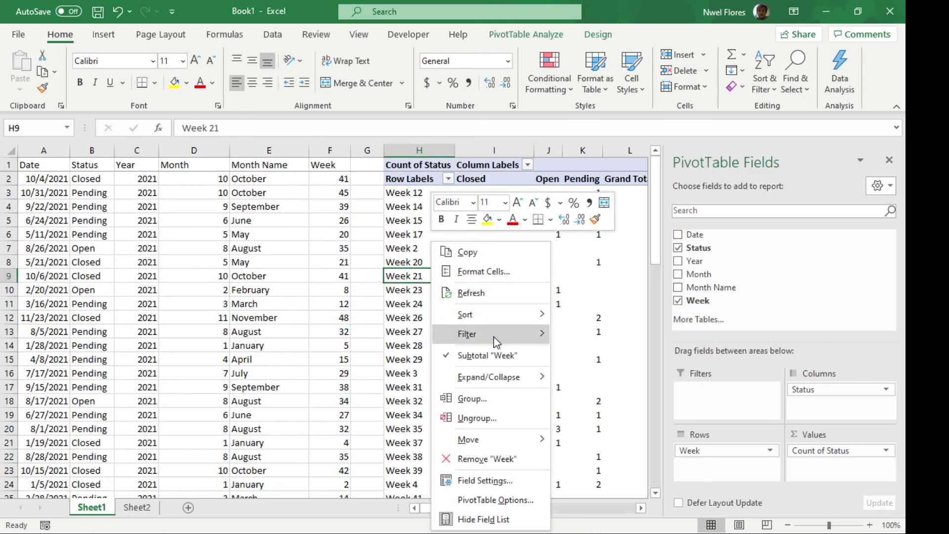
click(502, 291)
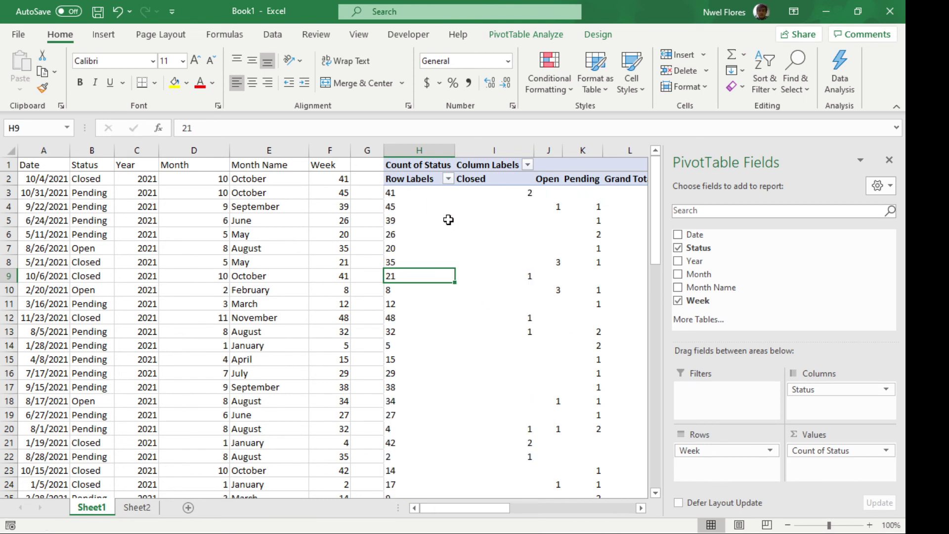
right_click(414, 192)
mouse_move(453, 271)
click(574, 270)
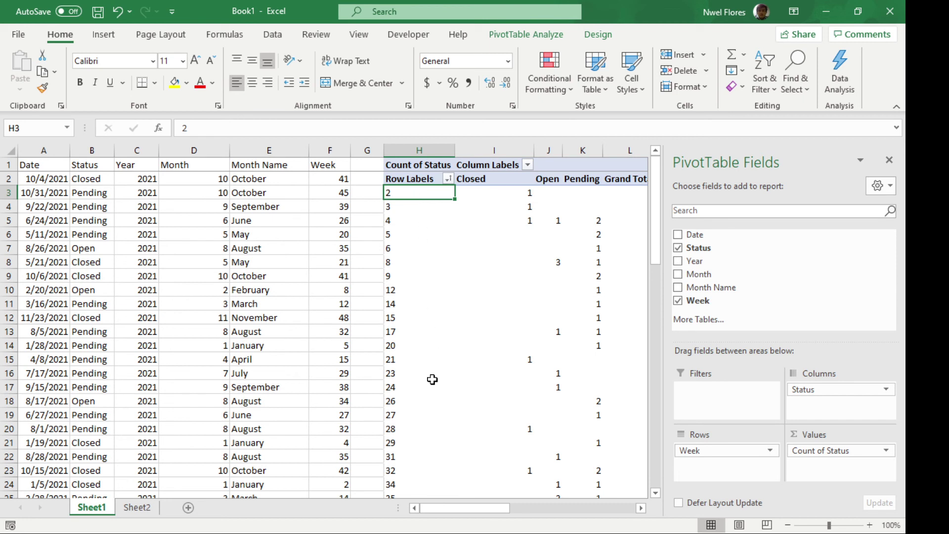
Step: Add Year and then Month Name to the pivot rows above Week
drag(694, 261, 736, 451)
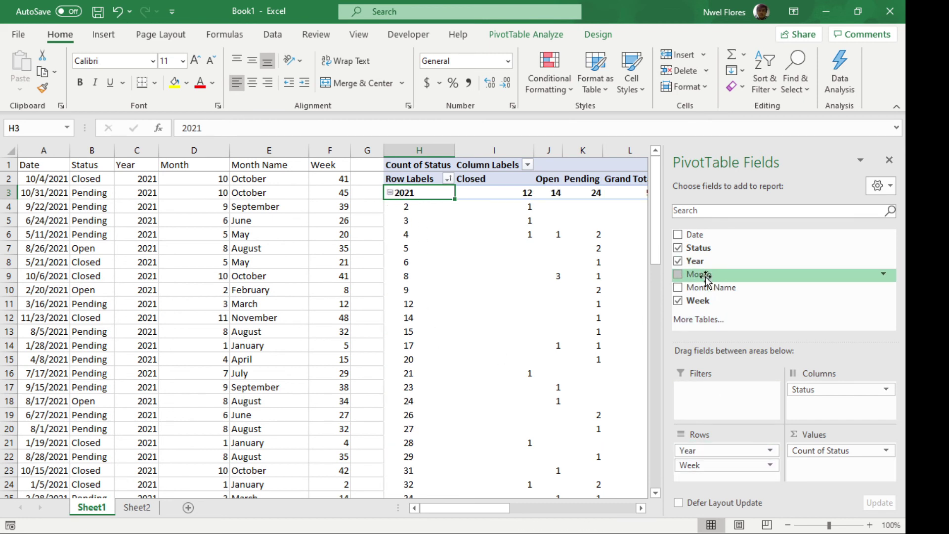
drag(704, 276, 723, 464)
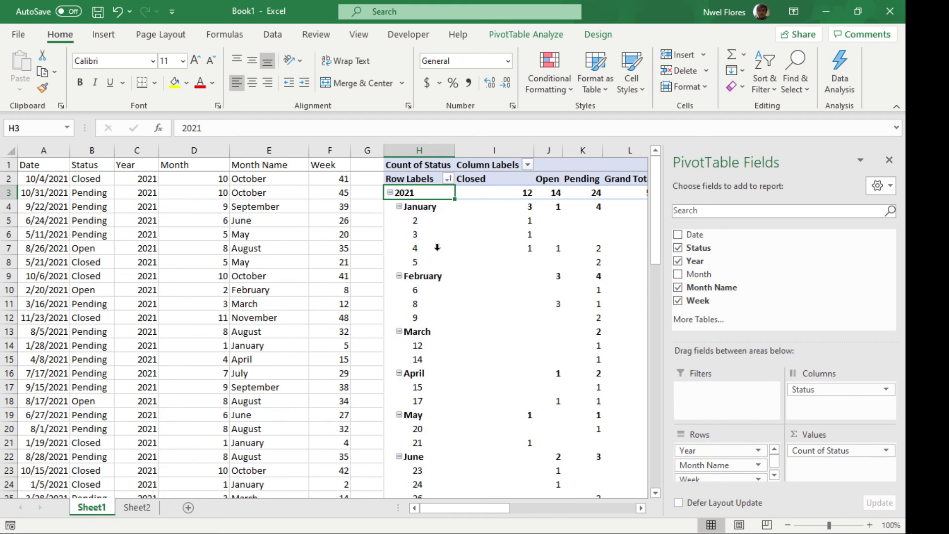
click(372, 219)
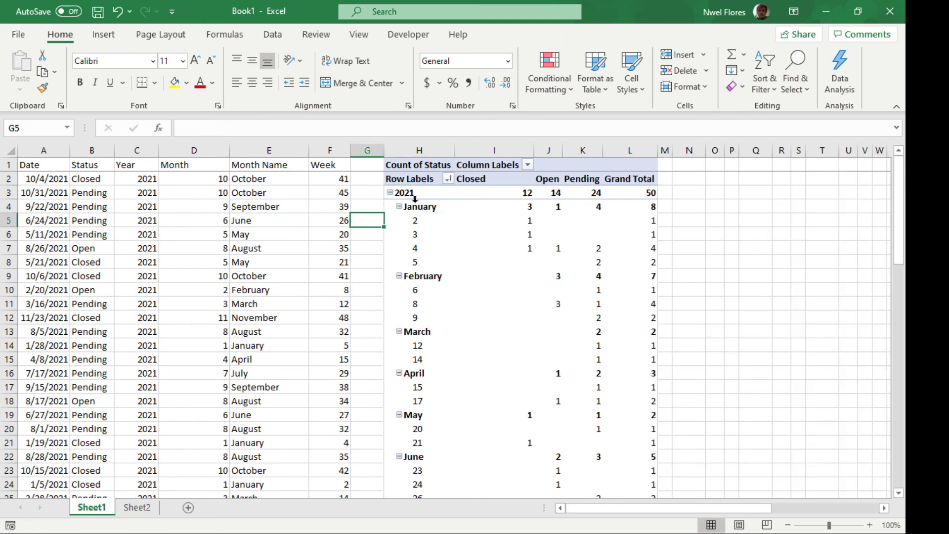
Step: Select January's weeks 2–5 and scroll through the nested pivot to review it
drag(428, 220, 434, 264)
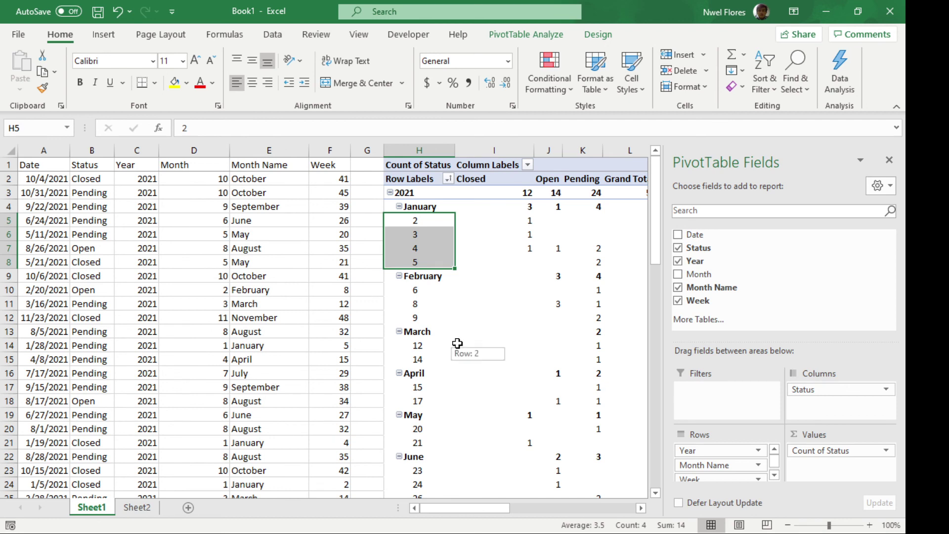
scroll(456, 343, down, 5)
scroll(457, 344, down, 3)
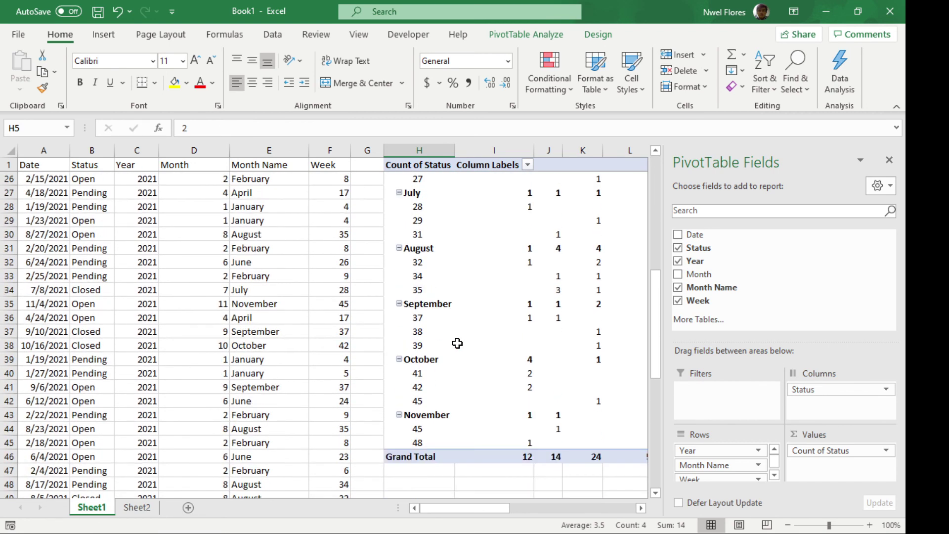
scroll(457, 343, up, 8)
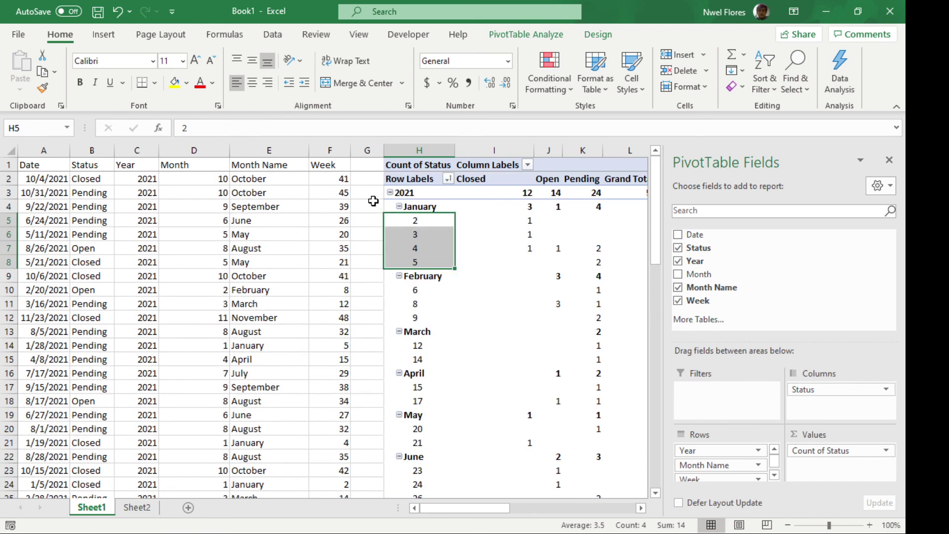
click(370, 204)
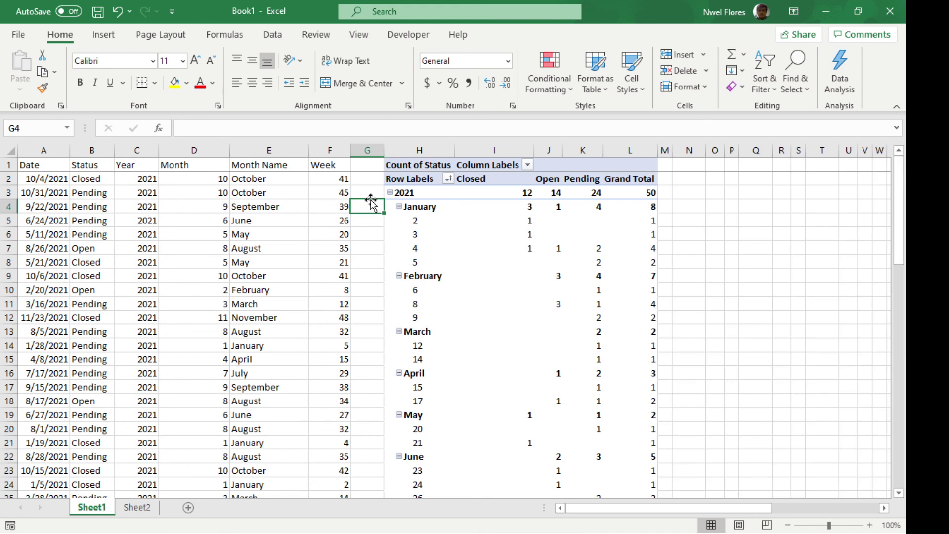